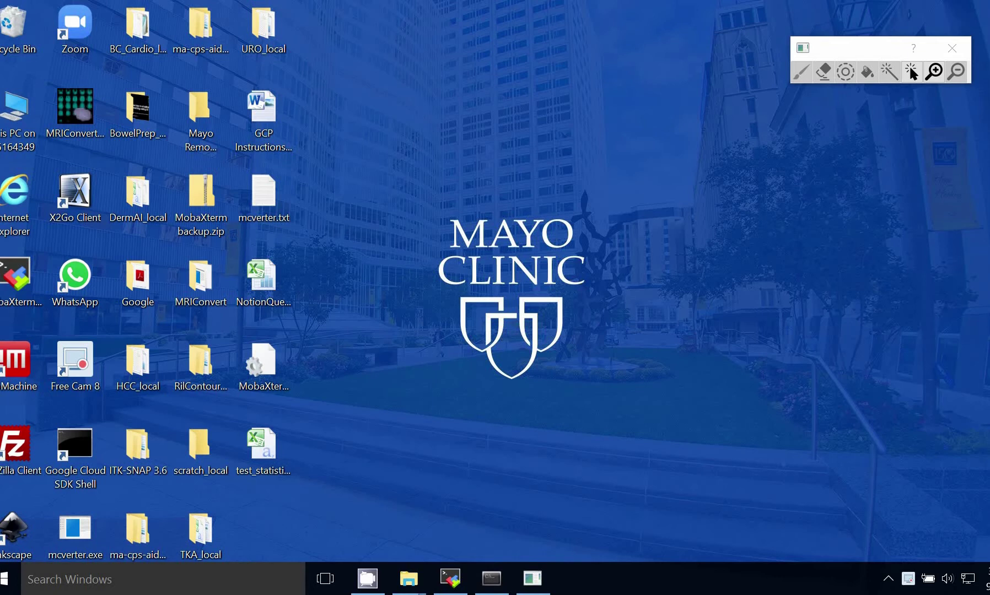
- Arrange the dataset list, image viewer and drawing toolbox side by side, and enlarge the slice grid and ROI list area
{"action": "left_click_drag", "start_coordinate": [989, 31], "coordinate": [65, 83]}
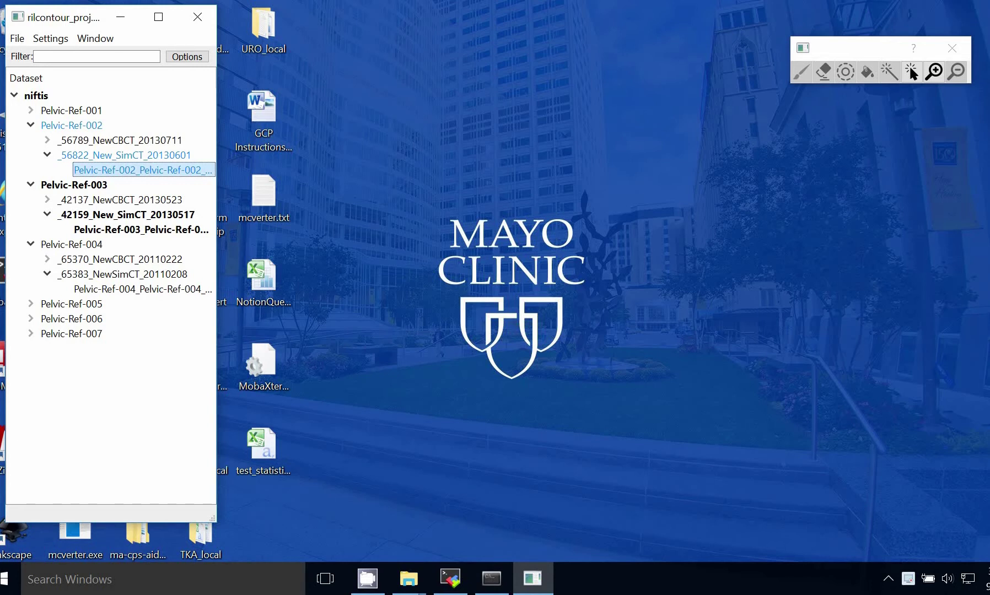
{"action": "left_click_drag", "start_coordinate": [989, 77], "coordinate": [491, 10]}
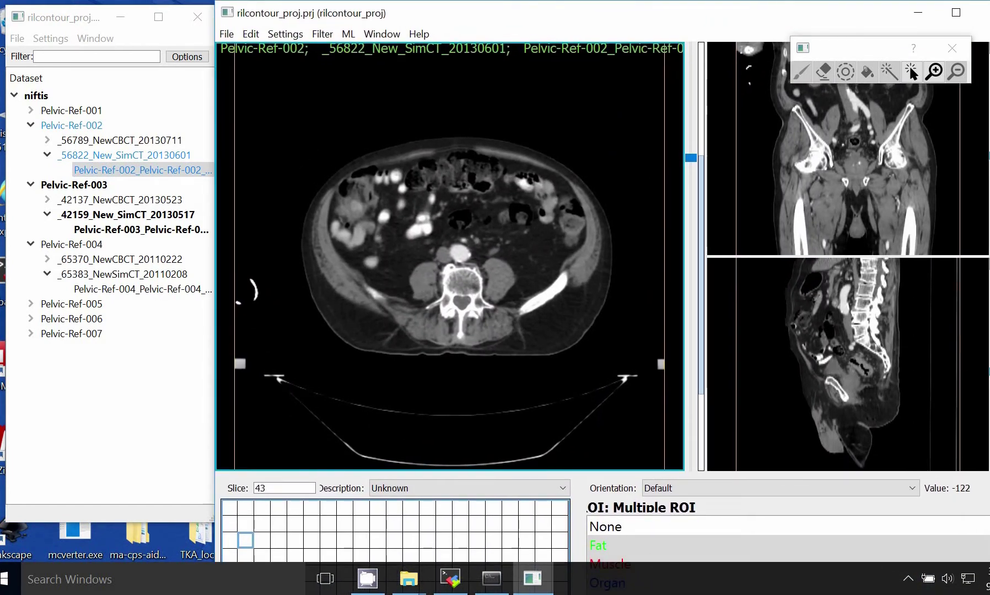
{"action": "left_click_drag", "start_coordinate": [857, 48], "coordinate": [287, 80]}
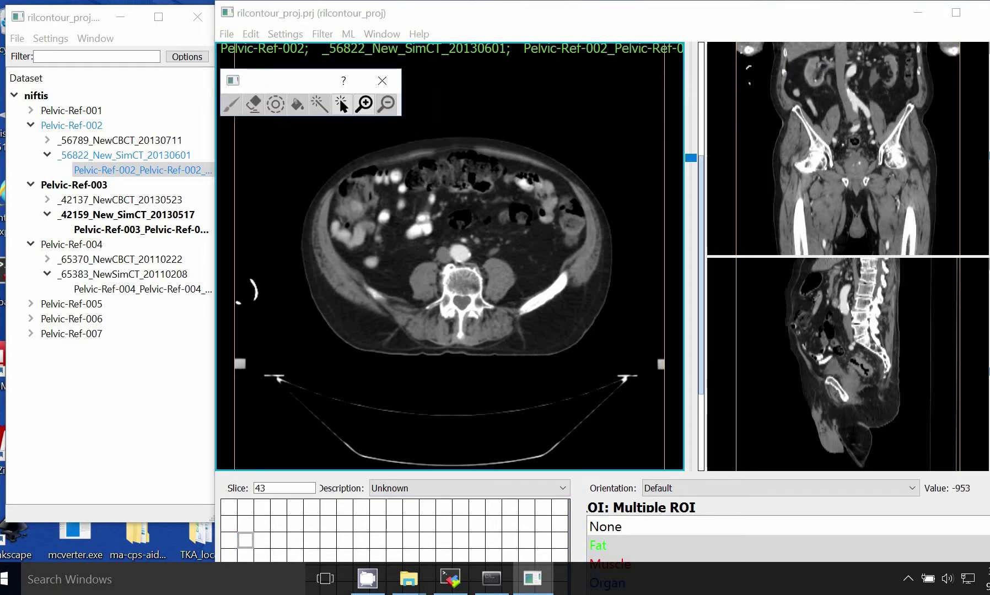
{"action": "left_click_drag", "start_coordinate": [634, 475], "coordinate": [634, 420]}
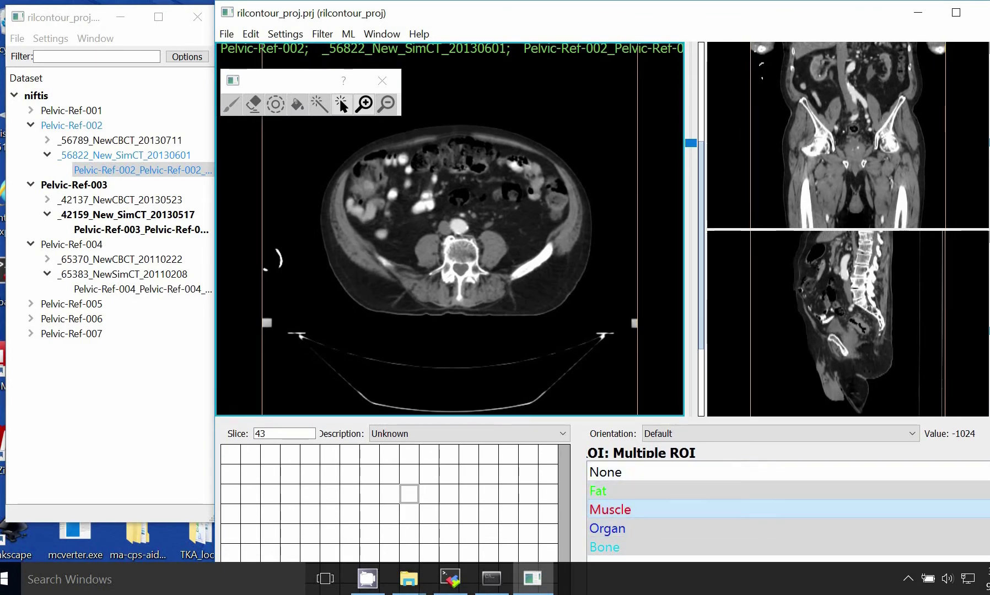
{"action": "left_click", "coordinate": [607, 528]}
{"action": "left_click", "coordinate": [605, 547]}
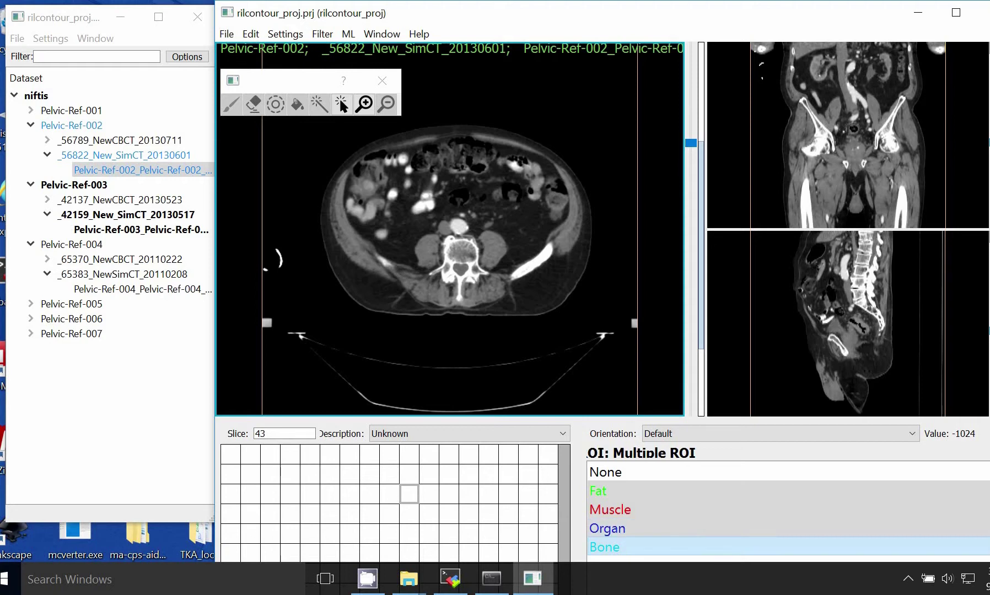
{"action": "left_click", "coordinate": [599, 491]}
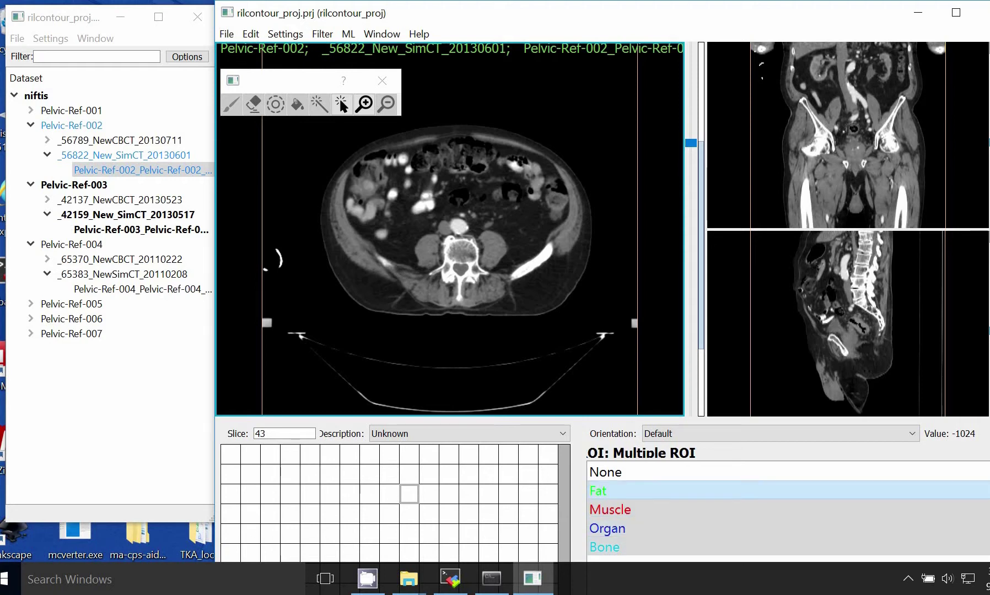
{"action": "left_click", "coordinate": [605, 472]}
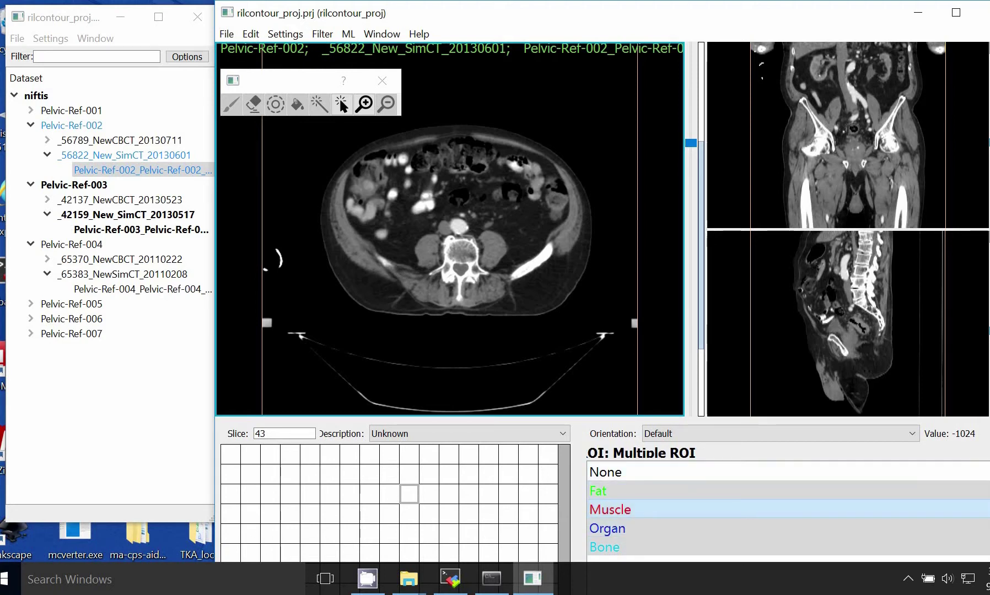
- Move the toolbox clear of the axial view and choose the hip_v2 segmentation model for application
{"action": "mouse_move", "coordinate": [383, 12]}
{"action": "left_mouse_down"}
{"action": "mouse_move", "coordinate": [382, 65]}
{"action": "mouse_move", "coordinate": [386, 15]}
{"action": "left_mouse_up"}
{"action": "left_click_drag", "start_coordinate": [297, 81], "coordinate": [886, 64]}
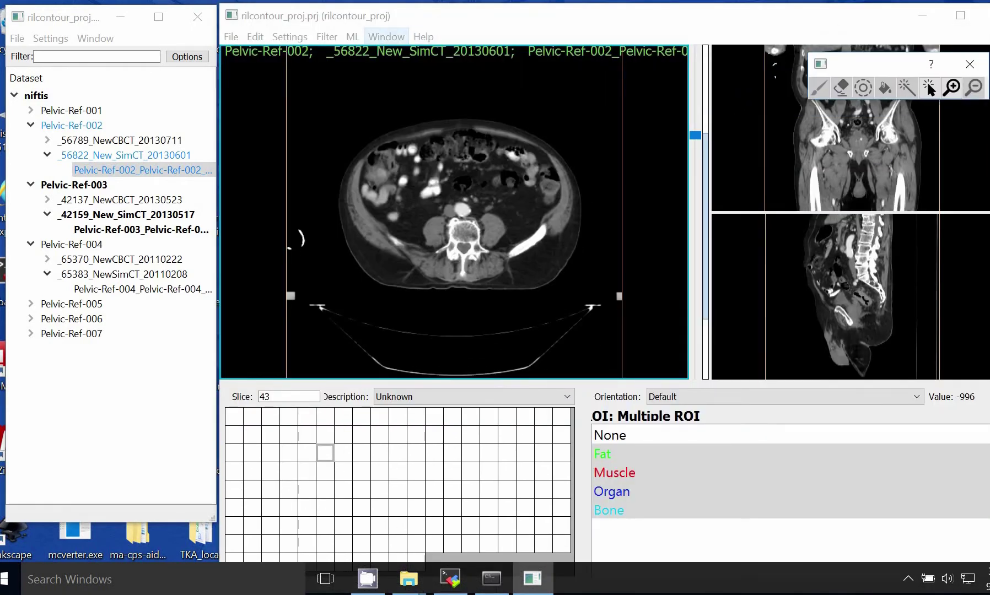
{"action": "left_click", "coordinate": [353, 36]}
{"action": "left_click", "coordinate": [352, 36]}
{"action": "left_click", "coordinate": [352, 36]}
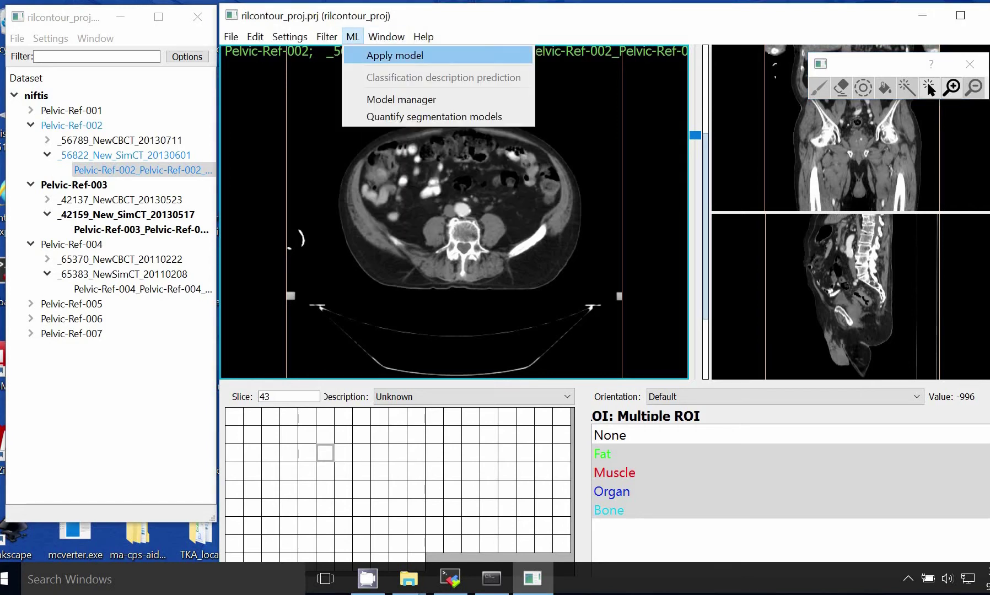
{"action": "left_click", "coordinate": [394, 55]}
{"action": "left_click_drag", "start_coordinate": [522, 166], "coordinate": [117, 56]}
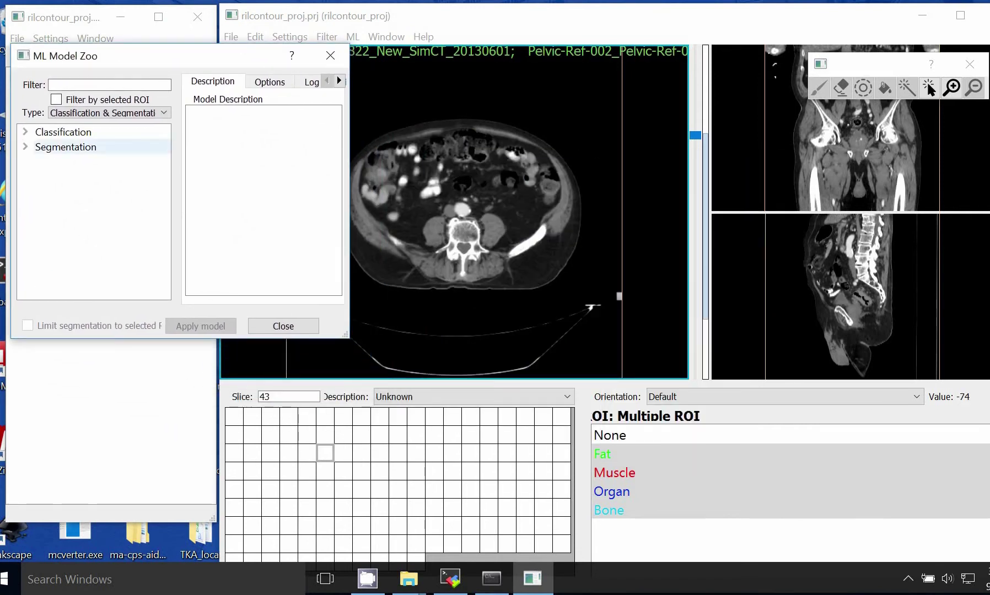
{"action": "left_click", "coordinate": [25, 147]}
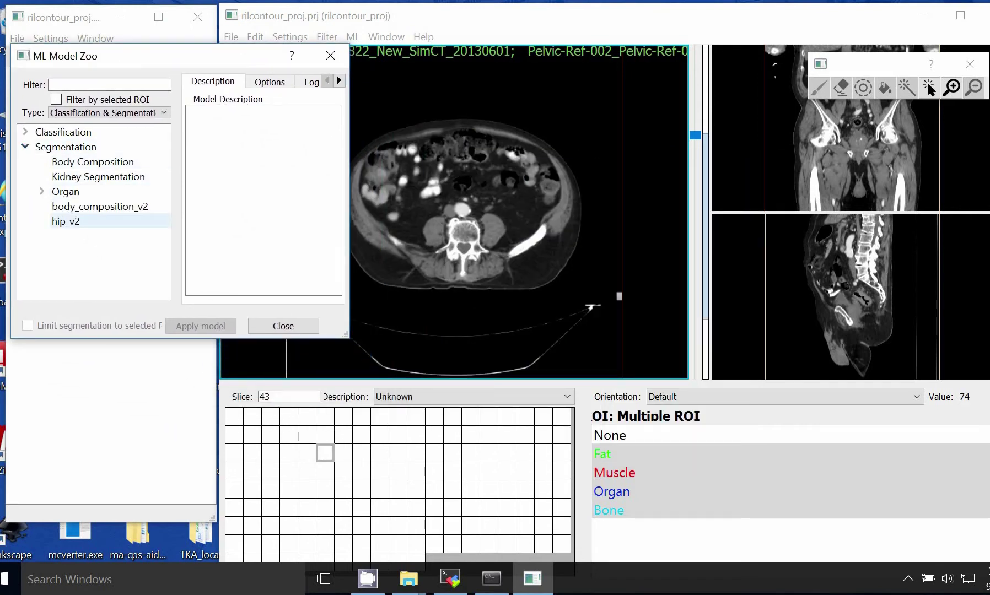
{"action": "left_click", "coordinate": [66, 221]}
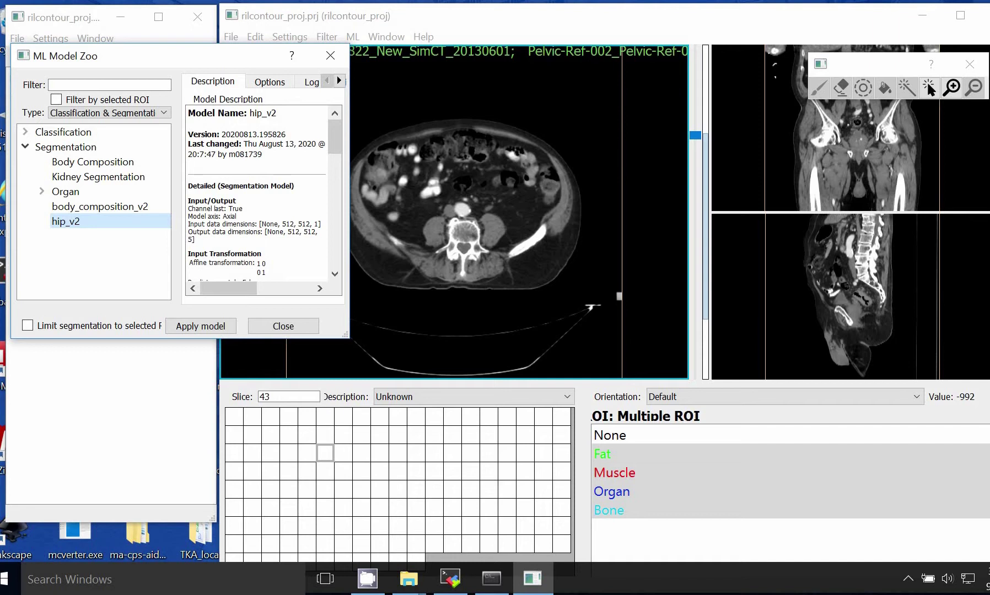
- Select slices 42 to 131 in the slice grid, from the iliac crests to the upper thighs, and run hip_v2 on them
{"action": "left_click", "coordinate": [306, 452]}
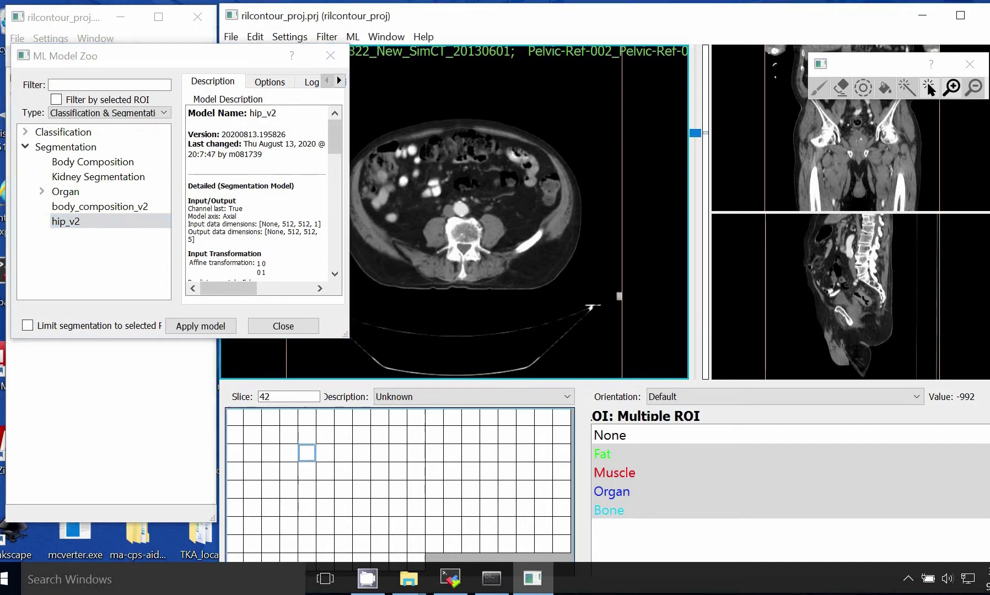
{"action": "scroll", "coordinate": [462, 212], "scroll_direction": "up", "scroll_amount": 1}
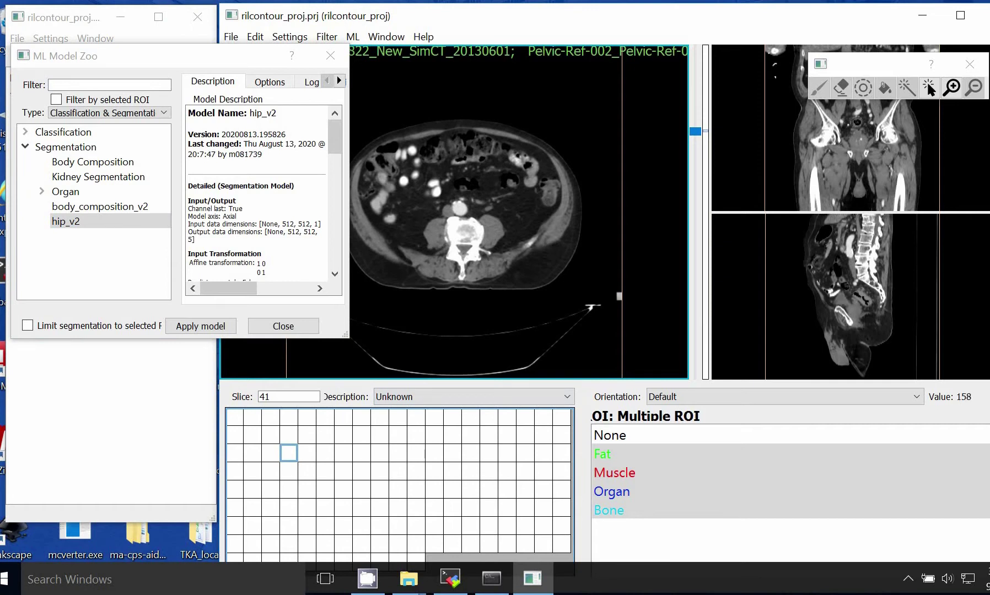
{"action": "scroll", "coordinate": [462, 212], "scroll_direction": "down", "scroll_amount": 1}
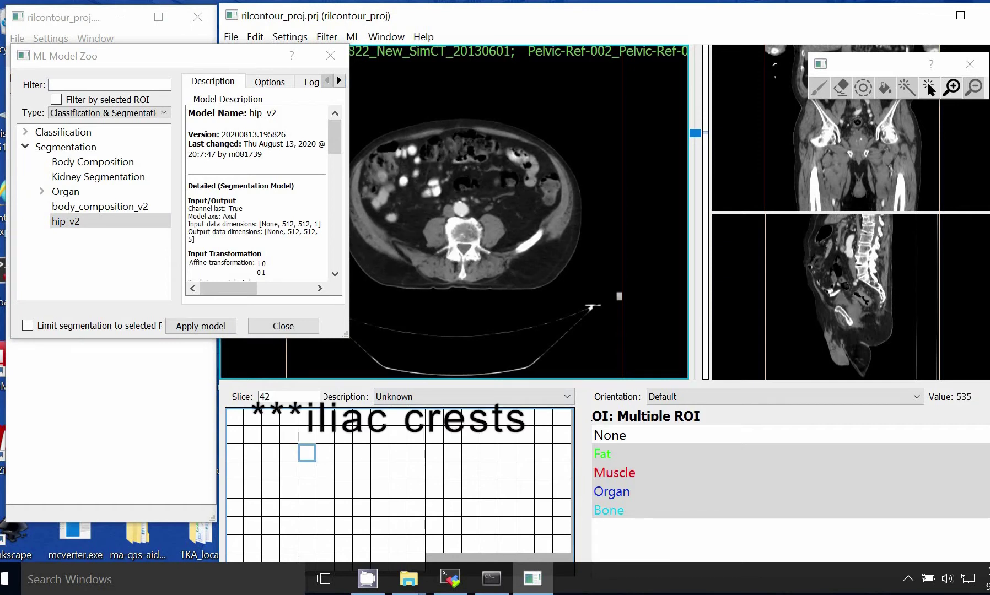
{"action": "left_click", "coordinate": [397, 525], "text": "shift"}
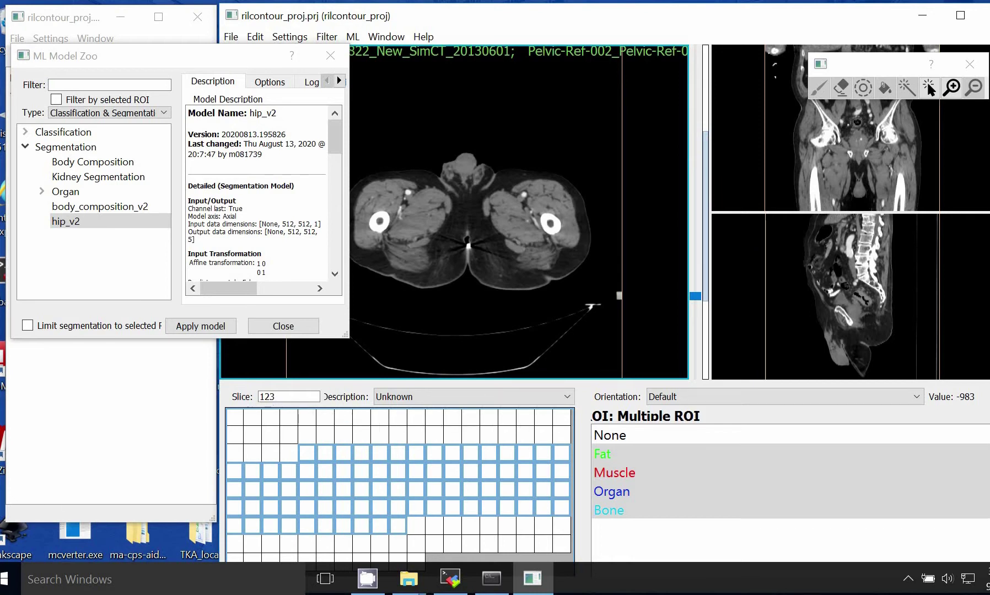
{"action": "left_click", "coordinate": [452, 525], "text": "shift"}
{"action": "left_click", "coordinate": [488, 525], "text": "shift"}
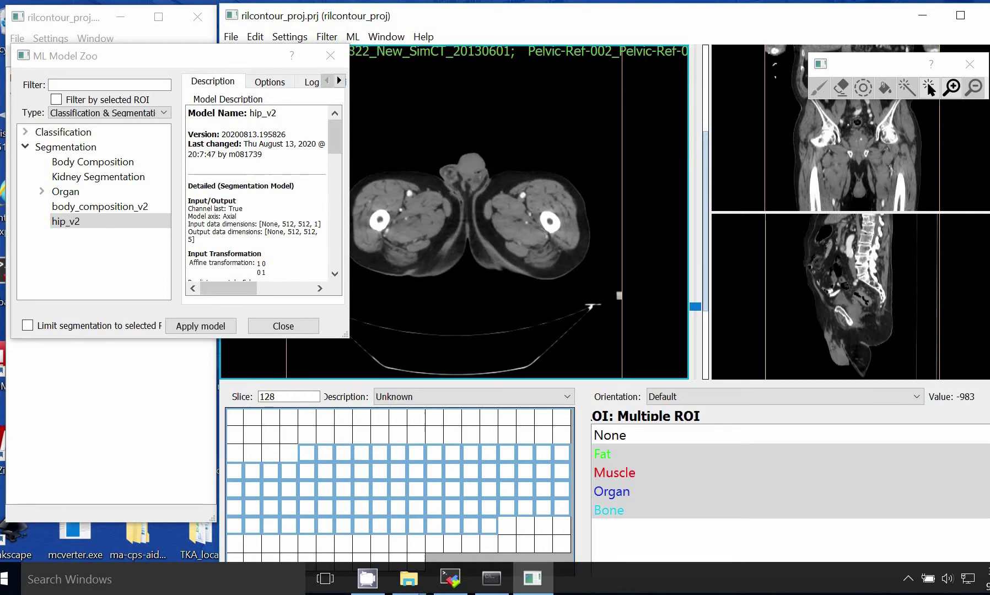
{"action": "left_click_drag", "start_coordinate": [489, 525], "coordinate": [543, 525]}
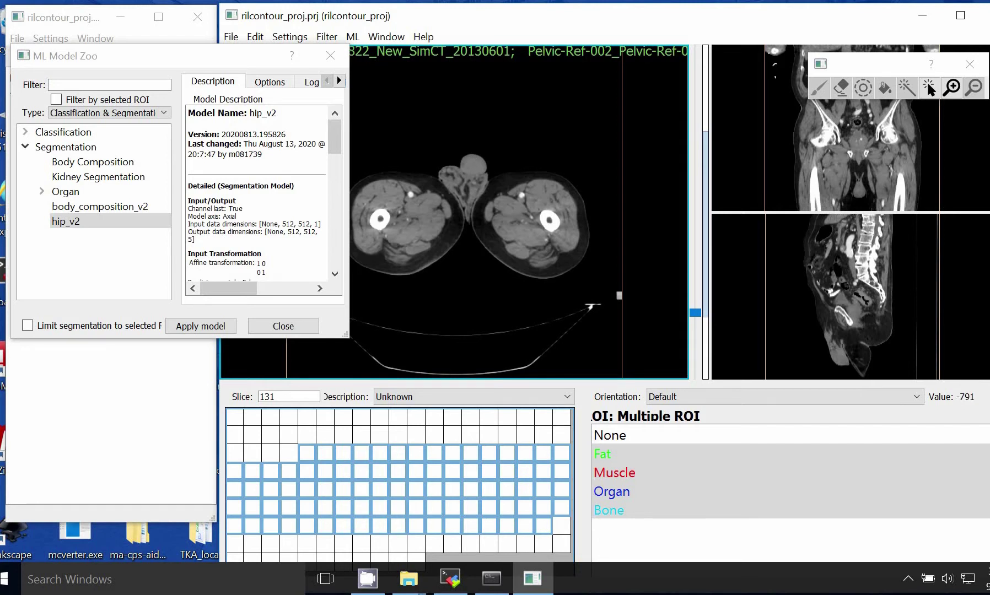
{"action": "left_click", "coordinate": [200, 326]}
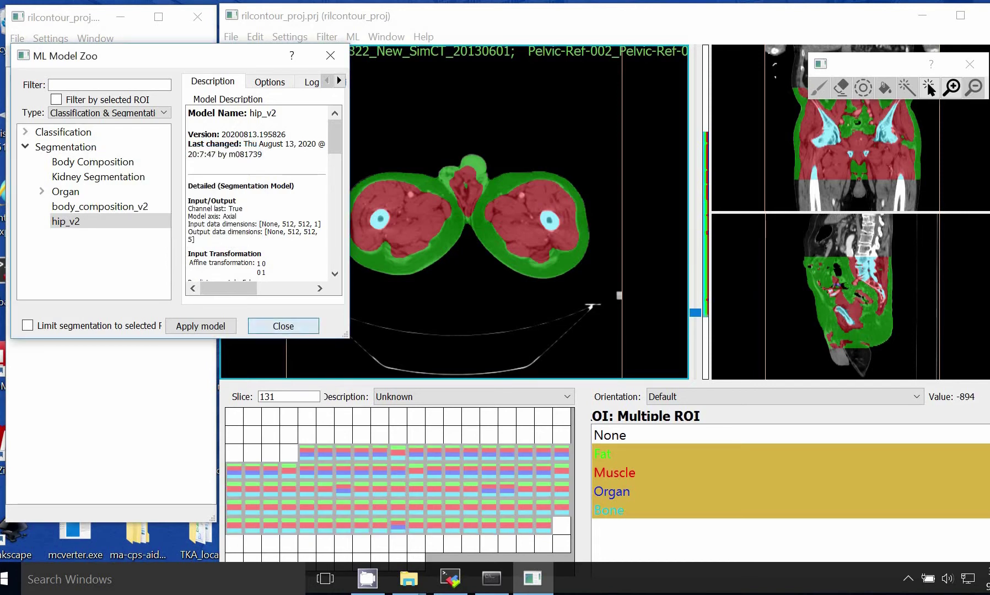
{"action": "left_click", "coordinate": [284, 326]}
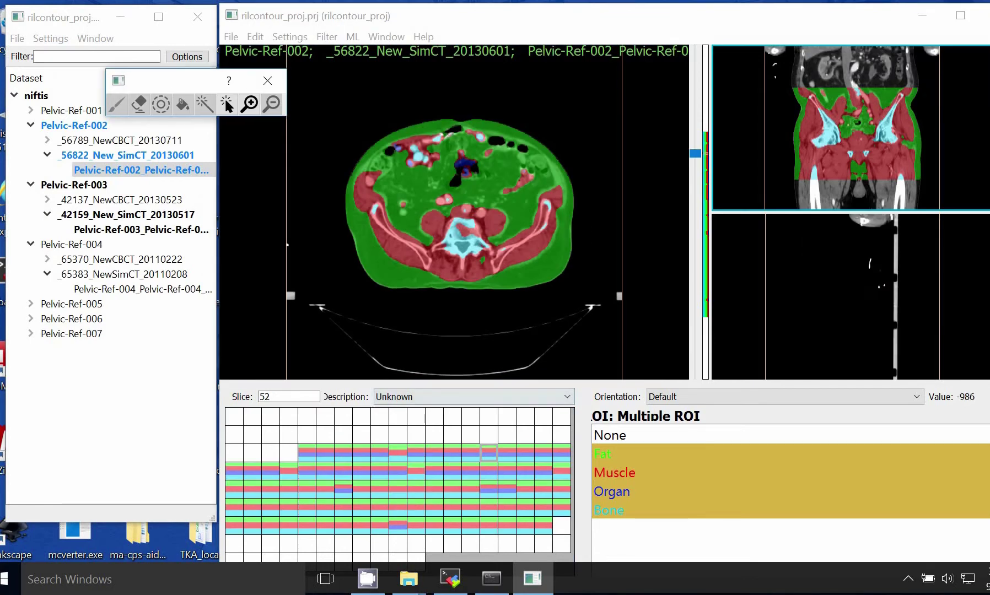
- Examine the predicted fat, muscle, organ and bone regions across the axial slices for segmentation errors
{"action": "scroll", "coordinate": [459, 212], "scroll_direction": "up", "scroll_amount": 1}
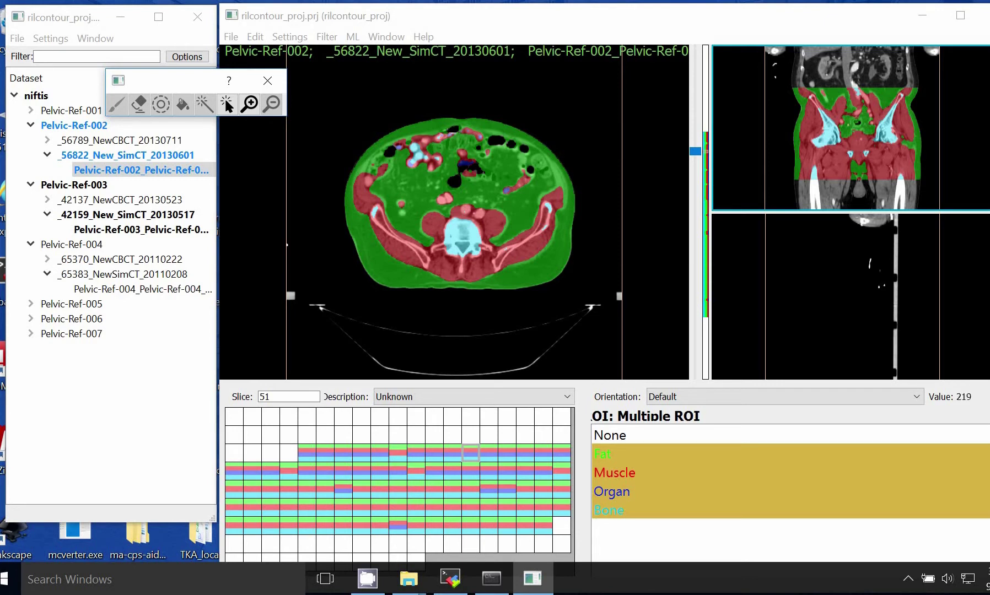
{"action": "scroll", "coordinate": [460, 204], "scroll_direction": "down", "scroll_amount": 2}
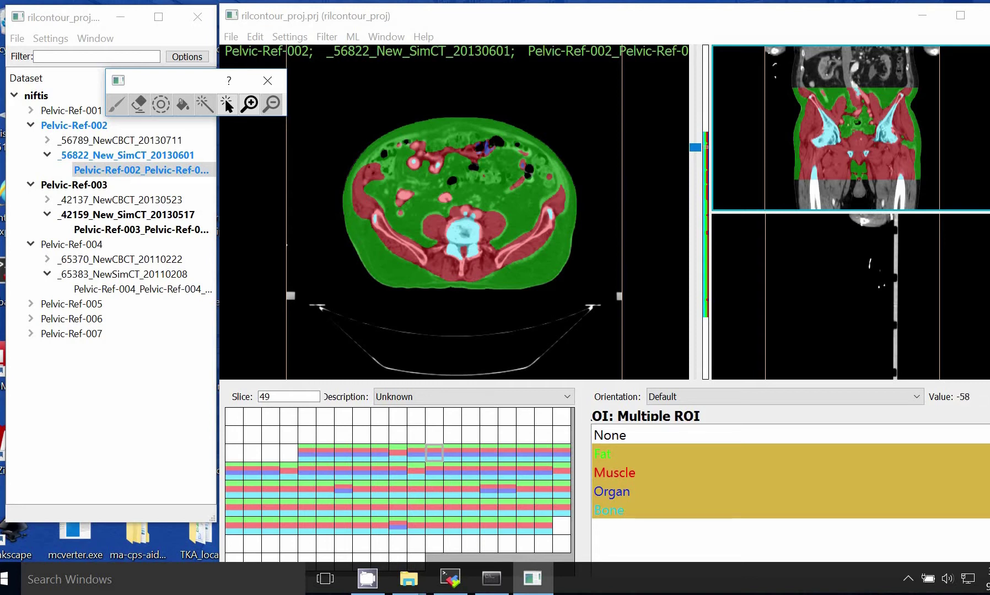
{"action": "scroll", "coordinate": [460, 212], "scroll_direction": "down", "scroll_amount": 12}
{"action": "scroll", "coordinate": [460, 212], "scroll_direction": "down", "scroll_amount": 19}
{"action": "scroll", "coordinate": [461, 213], "scroll_direction": "up", "scroll_amount": 11}
{"action": "scroll", "coordinate": [460, 212], "scroll_direction": "down", "scroll_amount": 16}
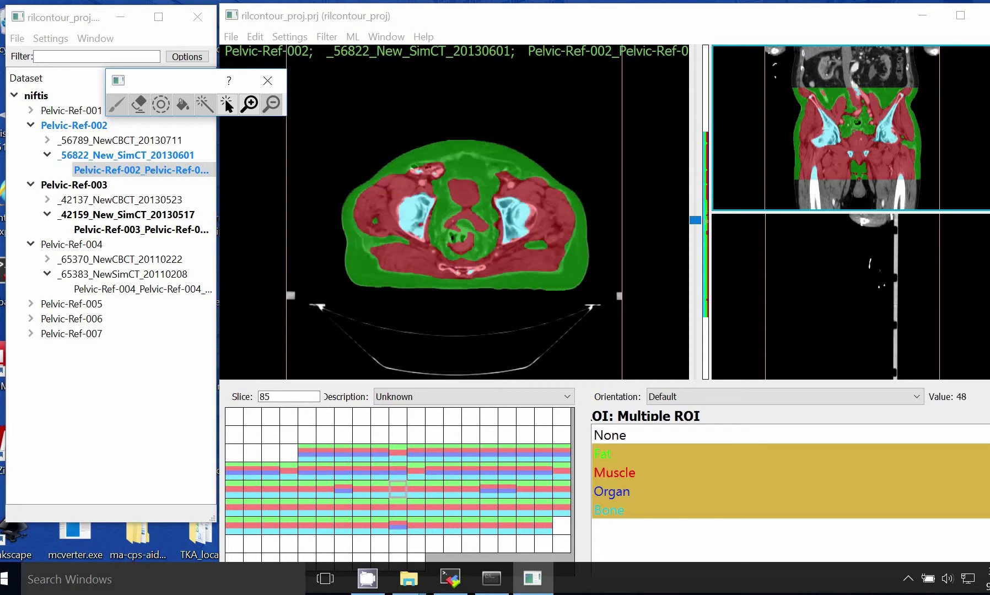
{"action": "scroll", "coordinate": [461, 213], "scroll_direction": "down", "scroll_amount": 2}
{"action": "scroll", "coordinate": [461, 212], "scroll_direction": "up", "scroll_amount": 4}
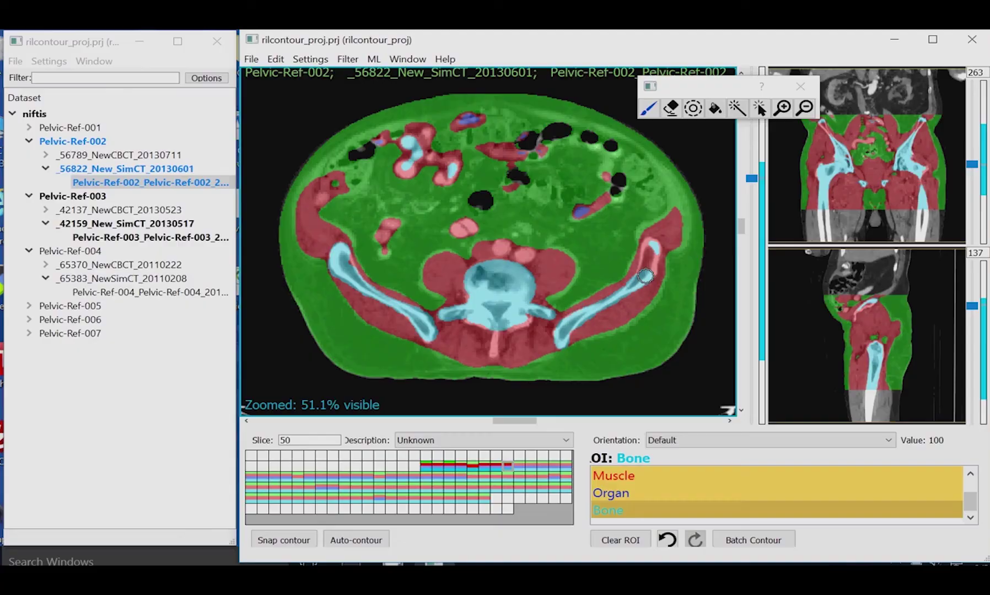
{"action": "scroll", "coordinate": [480, 280], "scroll_direction": "down", "scroll_amount": 2}
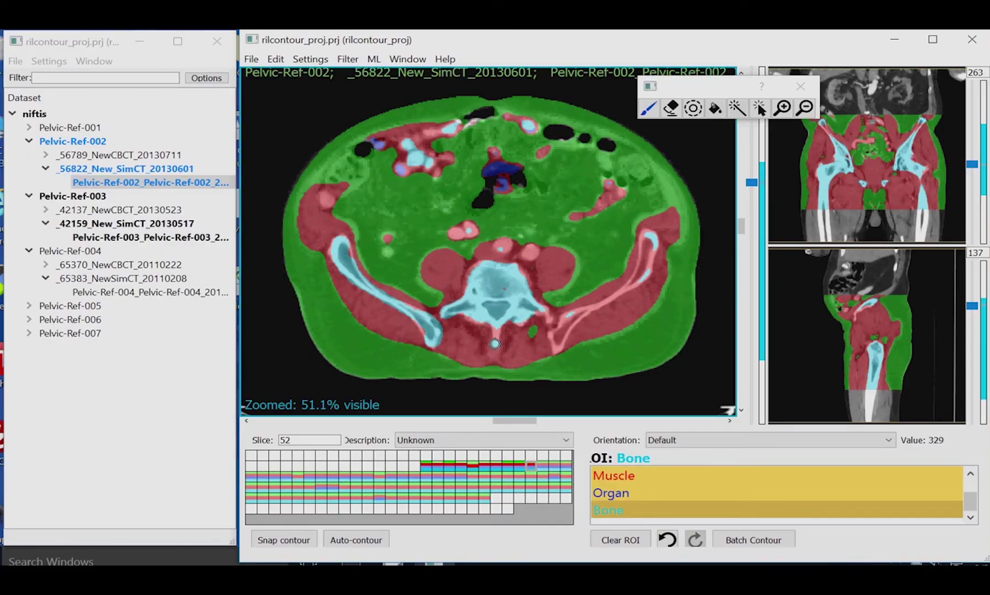
- Paint the missing vertebra and iliac bone areas with the Bone ROI on axial slices 52 to 55
{"action": "scroll", "coordinate": [496, 337], "scroll_direction": "down", "scroll_amount": 1}
{"action": "scroll", "coordinate": [522, 360], "scroll_direction": "down", "scroll_amount": 1}
{"action": "left_click_drag", "start_coordinate": [495, 286], "coordinate": [497, 345]}
{"action": "left_click", "coordinate": [441, 275]}
{"action": "left_click", "coordinate": [415, 281]}
{"action": "mouse_move", "coordinate": [422, 314]}
{"action": "left_mouse_down"}
{"action": "mouse_move", "coordinate": [433, 331]}
{"action": "mouse_move", "coordinate": [600, 300]}
{"action": "left_mouse_up"}
{"action": "scroll", "coordinate": [600, 300], "scroll_direction": "down", "scroll_amount": 1}
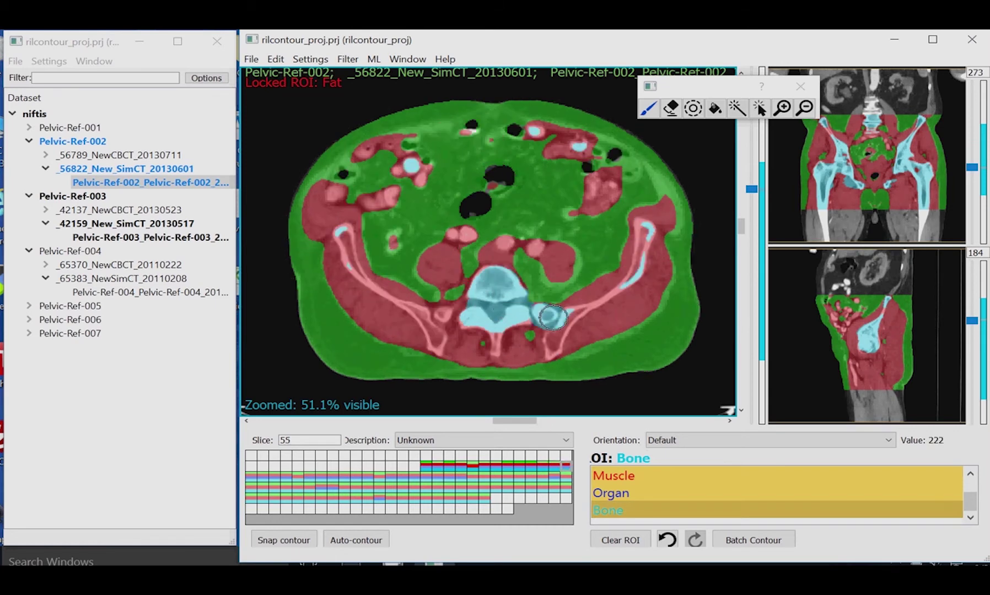
- Fill in the sacrum and both iliac wings with the Bone ROI on slices 56 to 58, keeping Fat locked
{"action": "scroll", "coordinate": [563, 324], "scroll_direction": "down", "scroll_amount": 1}
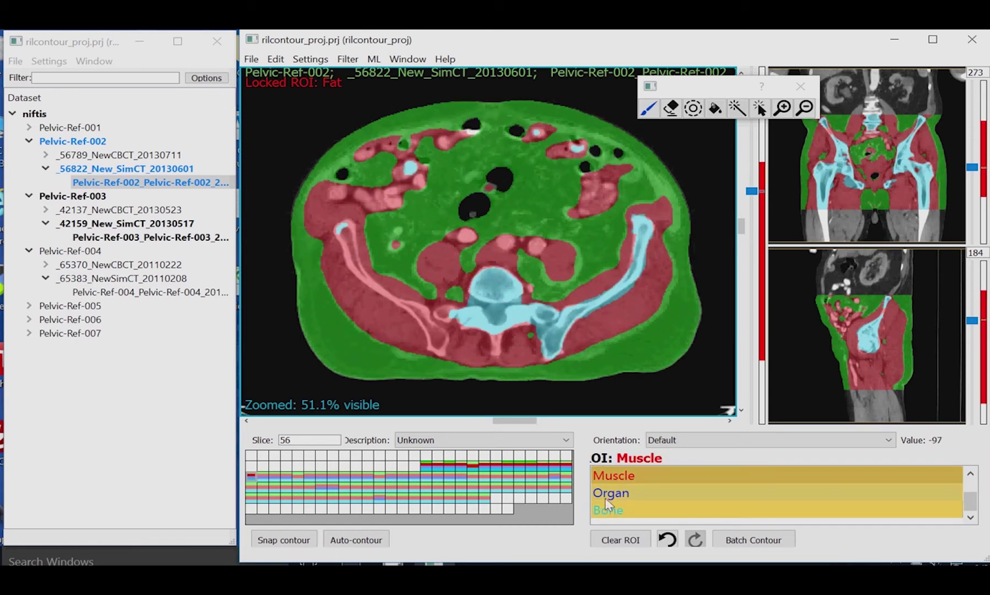
{"action": "scroll", "coordinate": [606, 281], "scroll_direction": "down", "scroll_amount": 1}
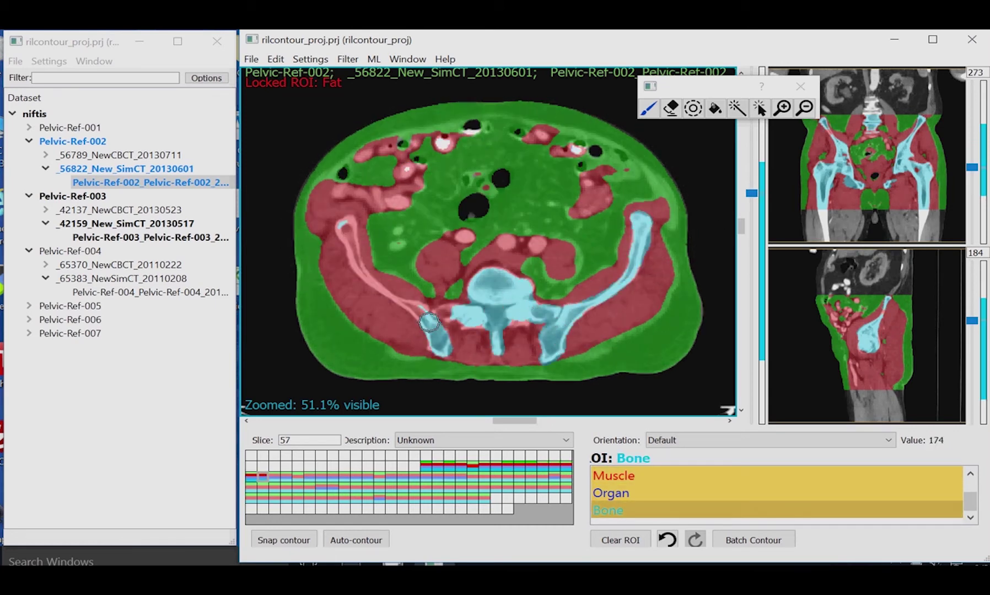
{"action": "scroll", "coordinate": [543, 340], "scroll_direction": "down", "scroll_amount": 1}
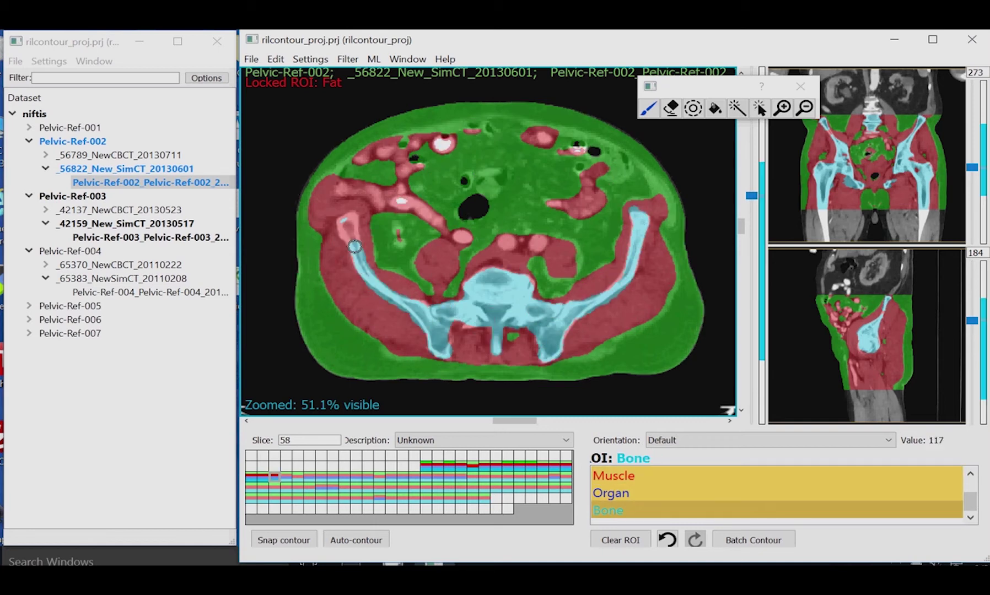
{"action": "scroll", "coordinate": [480, 326], "scroll_direction": "down", "scroll_amount": 1}
{"action": "scroll", "coordinate": [458, 301], "scroll_direction": "down", "scroll_amount": 1}
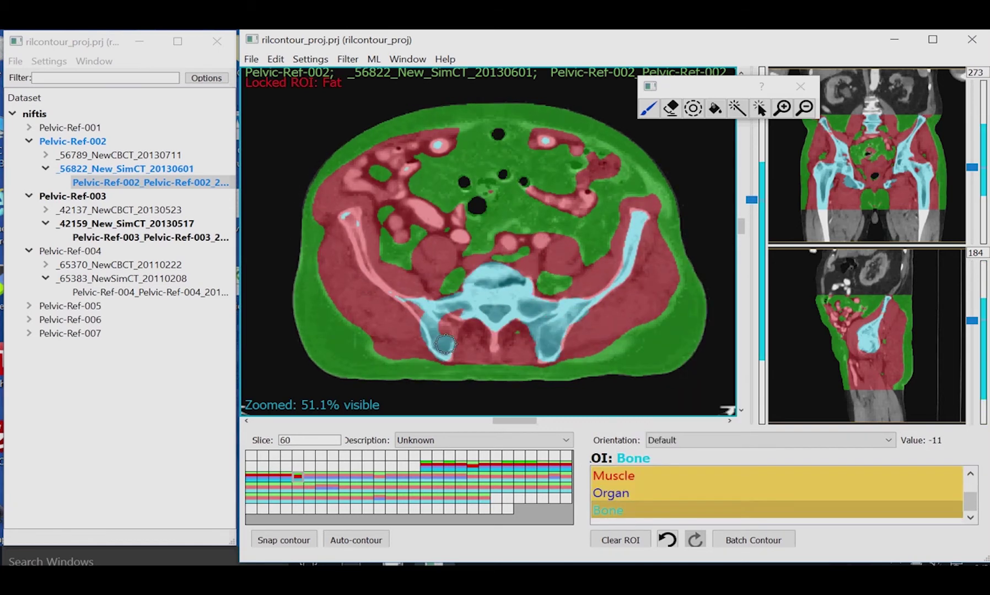
- Lock the Fat ROI and paint the iliac wings, sacrum and spinous process as Bone on slices 61 to 63
{"action": "left_click_drag", "start_coordinate": [388, 295], "coordinate": [349, 216]}
{"action": "scroll", "coordinate": [353, 221], "scroll_direction": "down", "scroll_amount": 1}
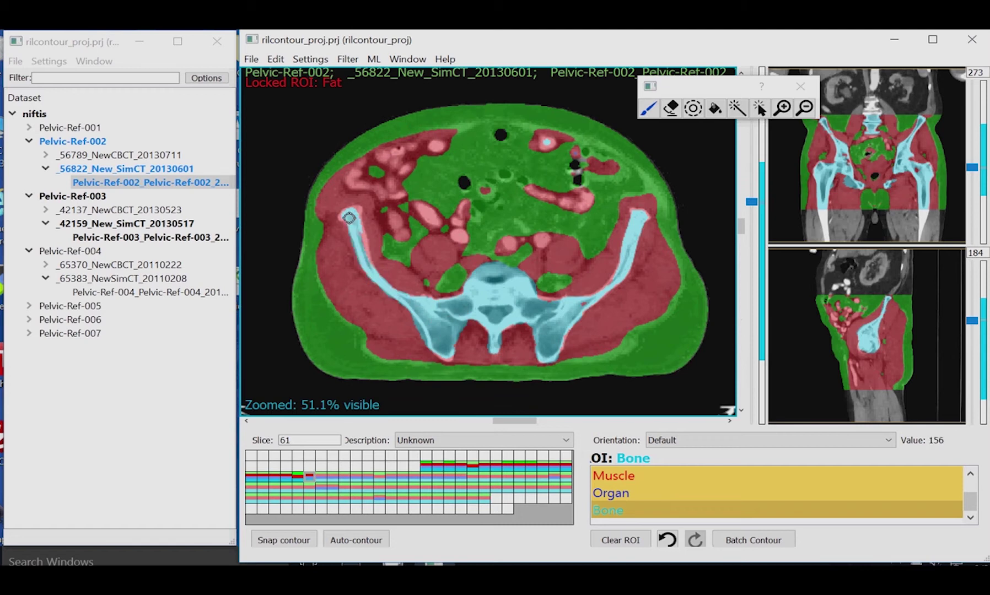
{"action": "scroll", "coordinate": [491, 347], "scroll_direction": "down", "scroll_amount": 1}
{"action": "scroll", "coordinate": [495, 349], "scroll_direction": "down", "scroll_amount": 1}
{"action": "left_click_drag", "start_coordinate": [499, 352], "coordinate": [491, 302]}
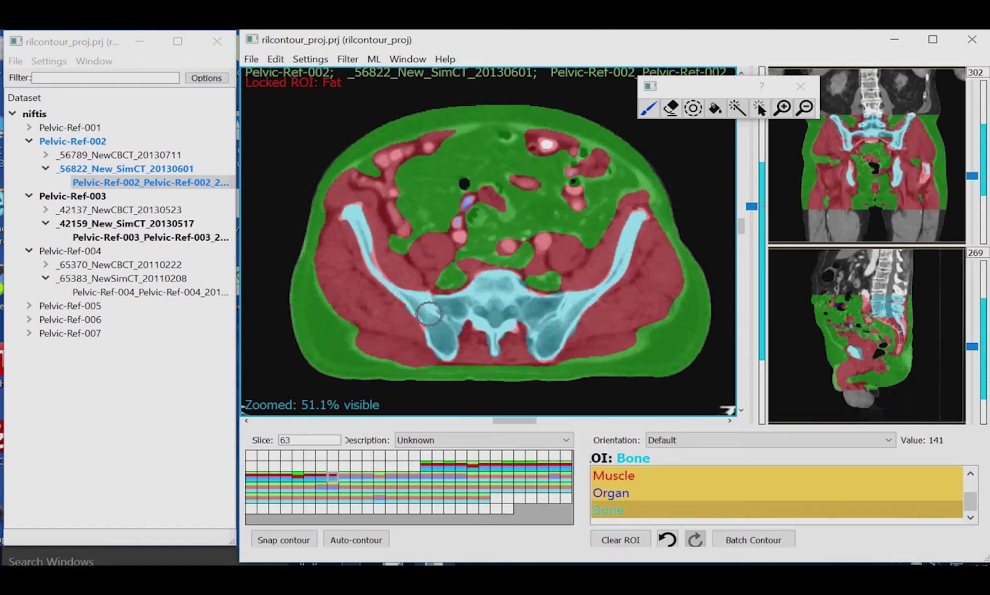
- Paint the missing parts of the sacrum and both iliac wings with the Bone ROI on slices 64 to 70
{"action": "scroll", "coordinate": [490, 309], "scroll_direction": "down", "scroll_amount": 1}
{"action": "left_click", "coordinate": [634, 512]}
{"action": "scroll", "coordinate": [497, 322], "scroll_direction": "down", "scroll_amount": 1}
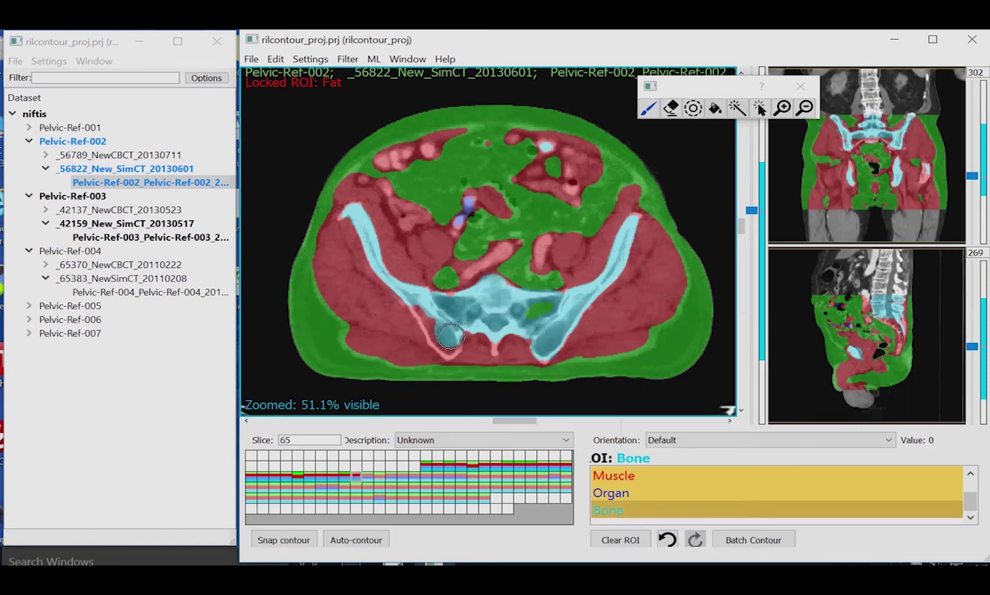
{"action": "scroll", "coordinate": [540, 323], "scroll_direction": "down", "scroll_amount": 1}
{"action": "scroll", "coordinate": [544, 326], "scroll_direction": "down", "scroll_amount": 1}
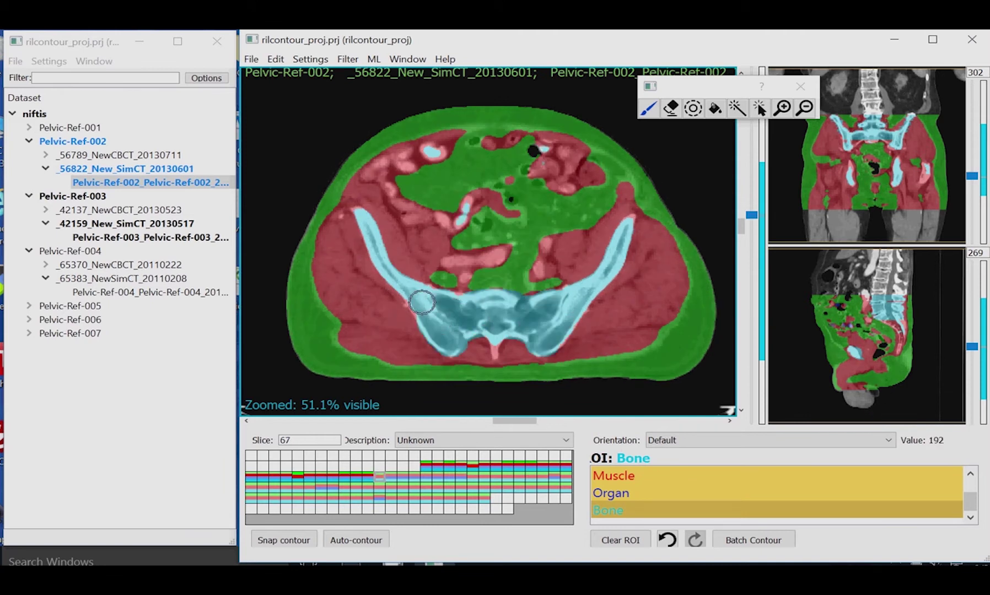
{"action": "scroll", "coordinate": [523, 322], "scroll_direction": "down", "scroll_amount": 1}
{"action": "scroll", "coordinate": [505, 318], "scroll_direction": "down", "scroll_amount": 1}
{"action": "scroll", "coordinate": [508, 292], "scroll_direction": "down", "scroll_amount": 1}
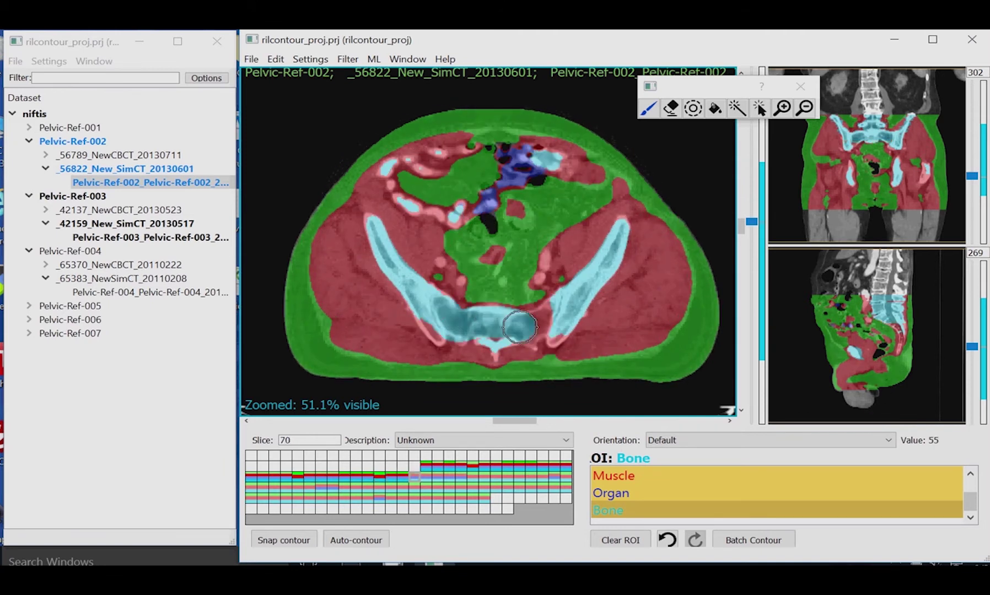
- Fill in the sacrum and adjoining iliac bone as Bone on slices 71 to 75, zooming in for the thin sacral edges
{"action": "scroll", "coordinate": [518, 237], "scroll_direction": "down", "scroll_amount": 1}
{"action": "scroll", "coordinate": [530, 165], "scroll_direction": "down", "scroll_amount": 1}
{"action": "scroll", "coordinate": [530, 166], "scroll_direction": "down", "scroll_amount": 1}
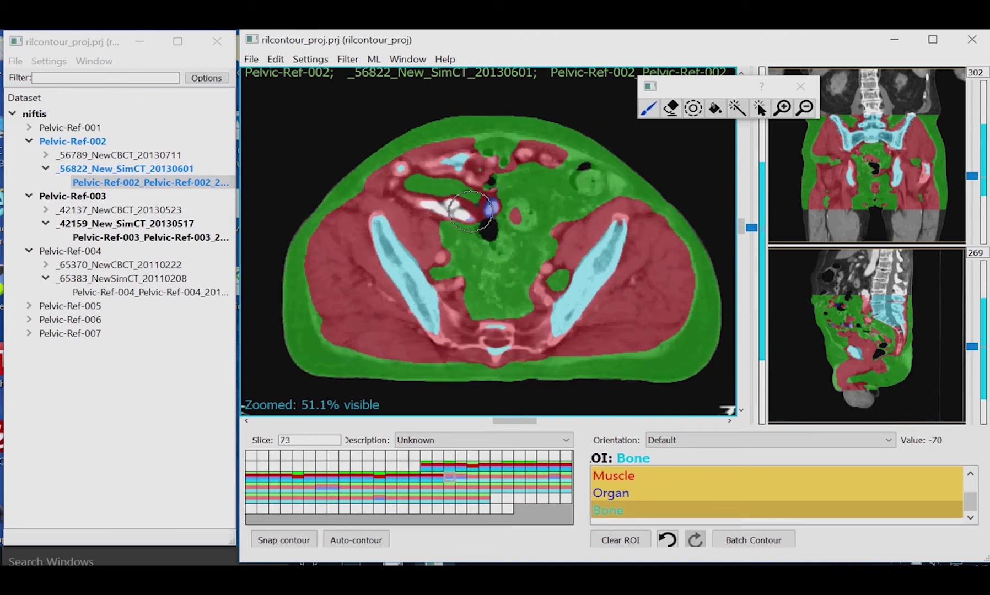
{"action": "scroll", "coordinate": [529, 166], "scroll_direction": "down", "scroll_amount": 1}
{"action": "left_click_drag", "start_coordinate": [352, 167], "coordinate": [670, 378]}
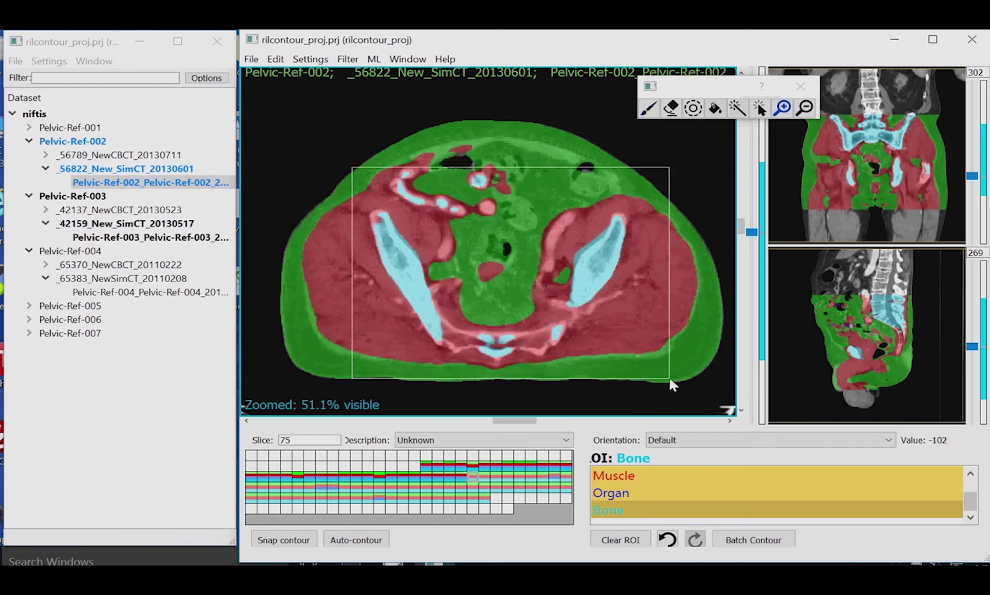
{"action": "left_click", "coordinate": [649, 108]}
{"action": "left_click_drag", "start_coordinate": [380, 341], "coordinate": [555, 347]}
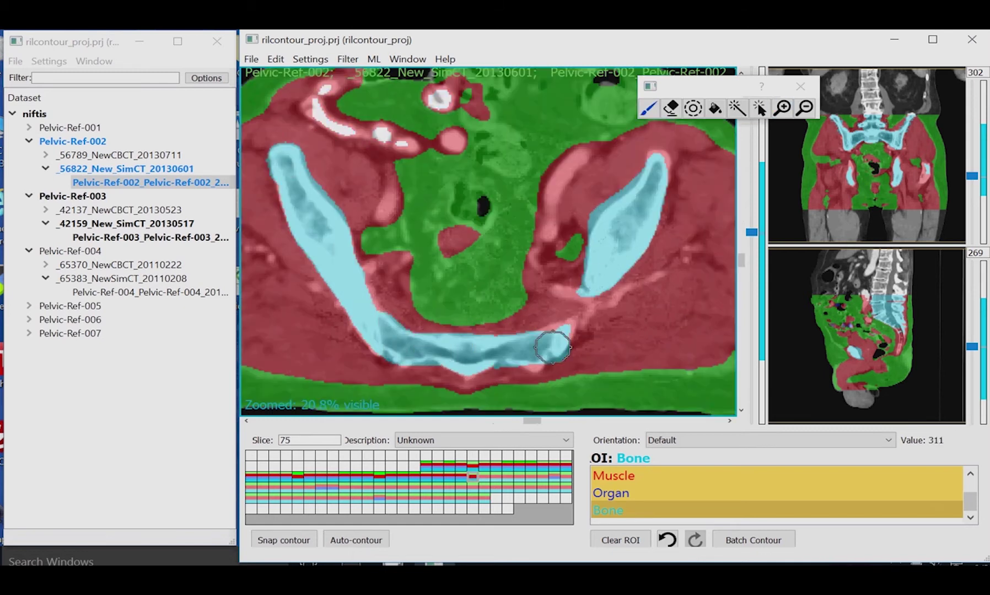
- Paint the unlabelled lower sacrum as Bone on slices 76 to 84
{"action": "scroll", "coordinate": [453, 100], "scroll_direction": "down", "scroll_amount": 1}
{"action": "mouse_move", "coordinate": [375, 336]}
{"action": "left_mouse_down"}
{"action": "mouse_move", "coordinate": [551, 348]}
{"action": "mouse_move", "coordinate": [385, 354]}
{"action": "left_mouse_up"}
{"action": "scroll", "coordinate": [654, 190], "scroll_direction": "down", "scroll_amount": 1}
{"action": "scroll", "coordinate": [384, 354], "scroll_direction": "down", "scroll_amount": 1}
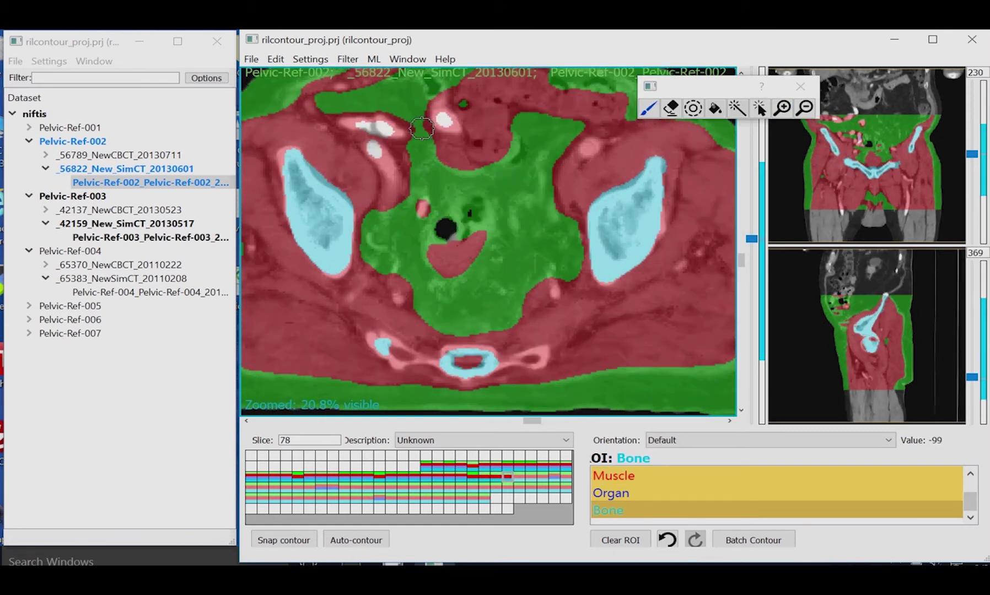
{"action": "scroll", "coordinate": [372, 315], "scroll_direction": "down", "scroll_amount": 1}
{"action": "scroll", "coordinate": [358, 273], "scroll_direction": "down", "scroll_amount": 1}
{"action": "scroll", "coordinate": [343, 229], "scroll_direction": "down", "scroll_amount": 1}
{"action": "scroll", "coordinate": [343, 229], "scroll_direction": "down", "scroll_amount": 4}
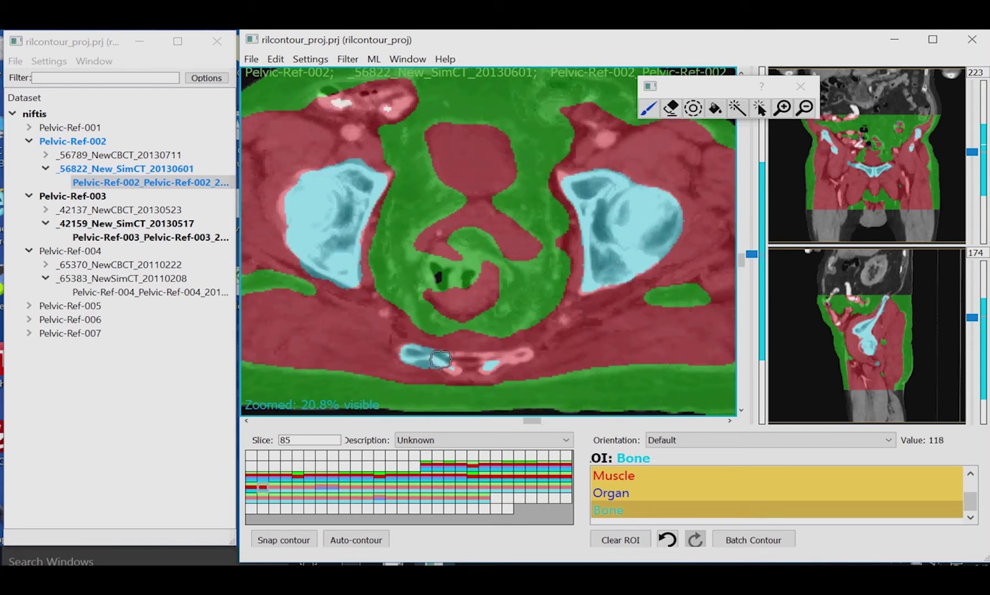
- Fill in the coccyx and the remaining hip bone gaps as Bone on the axial slices from 85 onward
{"action": "scroll", "coordinate": [329, 166], "scroll_direction": "down", "scroll_amount": 2}
{"action": "mouse_move", "coordinate": [638, 214]}
{"action": "left_mouse_down"}
{"action": "mouse_move", "coordinate": [640, 231]}
{"action": "mouse_move", "coordinate": [468, 367]}
{"action": "left_mouse_up"}
{"action": "mouse_move", "coordinate": [532, 421]}
{"action": "left_mouse_down"}
{"action": "mouse_move", "coordinate": [467, 424]}
{"action": "mouse_move", "coordinate": [572, 425]}
{"action": "mouse_move", "coordinate": [493, 422]}
{"action": "left_mouse_up"}
{"action": "scroll", "coordinate": [479, 425], "scroll_direction": "down", "scroll_amount": 1}
{"action": "scroll", "coordinate": [513, 359], "scroll_direction": "down", "scroll_amount": 1}
{"action": "mouse_move", "coordinate": [496, 361]}
{"action": "left_mouse_down"}
{"action": "mouse_move", "coordinate": [527, 366]}
{"action": "mouse_move", "coordinate": [526, 356]}
{"action": "left_mouse_up"}
{"action": "scroll", "coordinate": [407, 235], "scroll_direction": "down", "scroll_amount": 1}
{"action": "mouse_move", "coordinate": [492, 423]}
{"action": "left_mouse_down"}
{"action": "mouse_move", "coordinate": [614, 422]}
{"action": "mouse_move", "coordinate": [523, 423]}
{"action": "left_mouse_up"}
{"action": "scroll", "coordinate": [459, 351], "scroll_direction": "down", "scroll_amount": 1}
{"action": "left_click_drag", "start_coordinate": [460, 351], "coordinate": [502, 354]}
{"action": "mouse_move", "coordinate": [475, 309]}
{"action": "left_mouse_down"}
{"action": "mouse_move", "coordinate": [431, 255]}
{"action": "mouse_move", "coordinate": [452, 306]}
{"action": "left_mouse_up"}
- Paint the gaps in the pubic bones and the hip joint as Bone around slice 93
{"action": "scroll", "coordinate": [431, 256], "scroll_direction": "down", "scroll_amount": 1}
{"action": "scroll", "coordinate": [453, 281], "scroll_direction": "down", "scroll_amount": 1}
{"action": "left_click_drag", "start_coordinate": [441, 165], "coordinate": [545, 160]}
{"action": "left_click_drag", "start_coordinate": [380, 243], "coordinate": [403, 306]}
{"action": "left_click", "coordinate": [805, 109]}
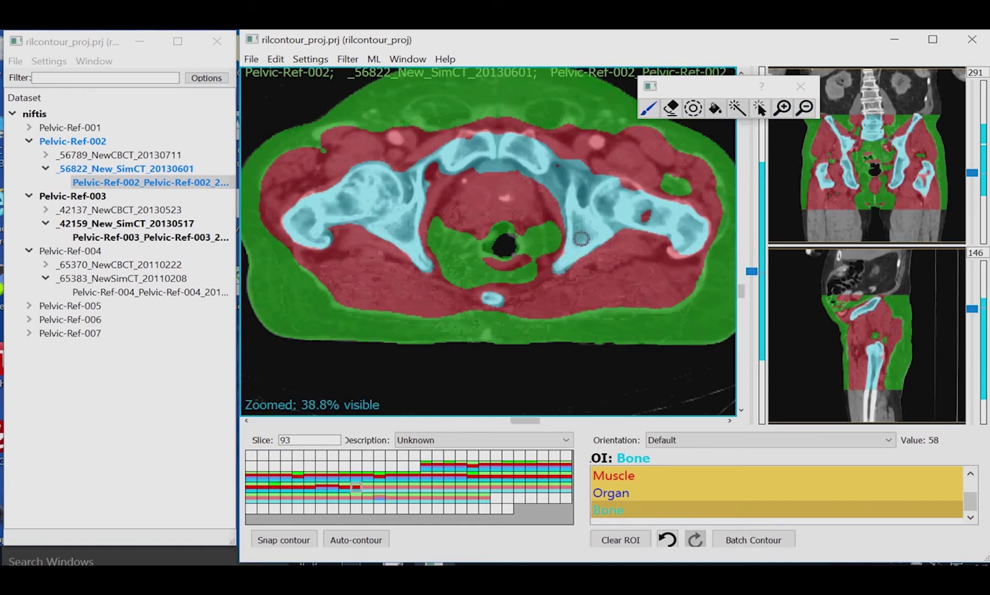
- Complete the proximal femurs and ischium with the Bone ROI on slices 95 to 99
{"action": "scroll", "coordinate": [553, 150], "scroll_direction": "down", "scroll_amount": 1}
{"action": "scroll", "coordinate": [666, 193], "scroll_direction": "down", "scroll_amount": 4}
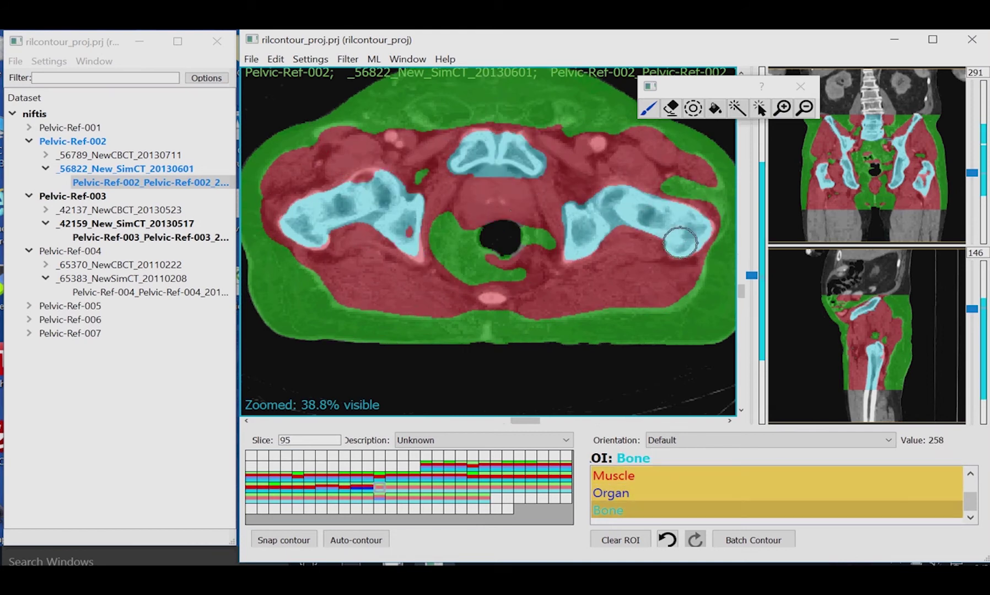
{"action": "scroll", "coordinate": [668, 235], "scroll_direction": "down", "scroll_amount": 5}
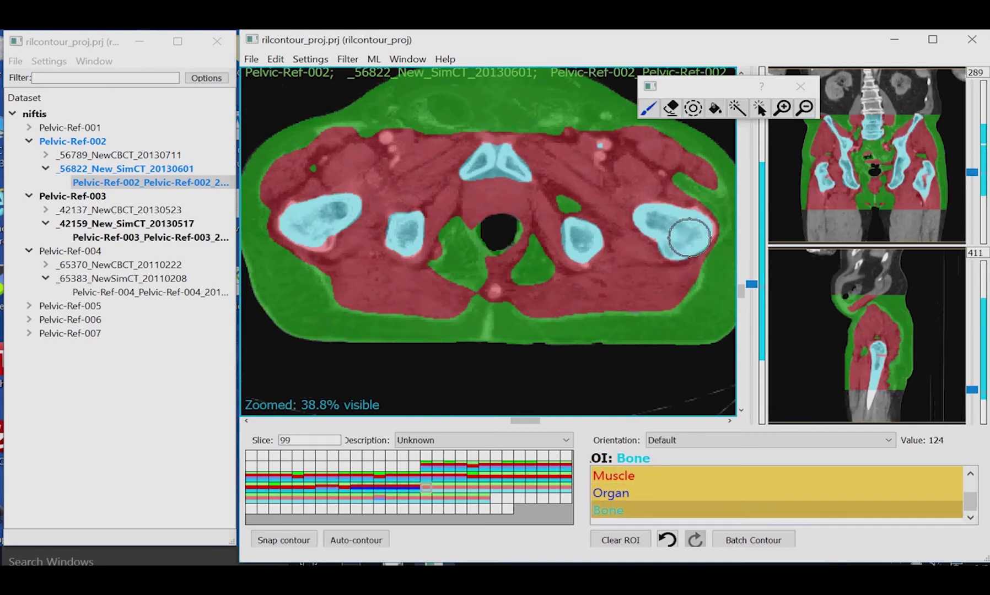
{"action": "scroll", "coordinate": [712, 203], "scroll_direction": "down", "scroll_amount": 12}
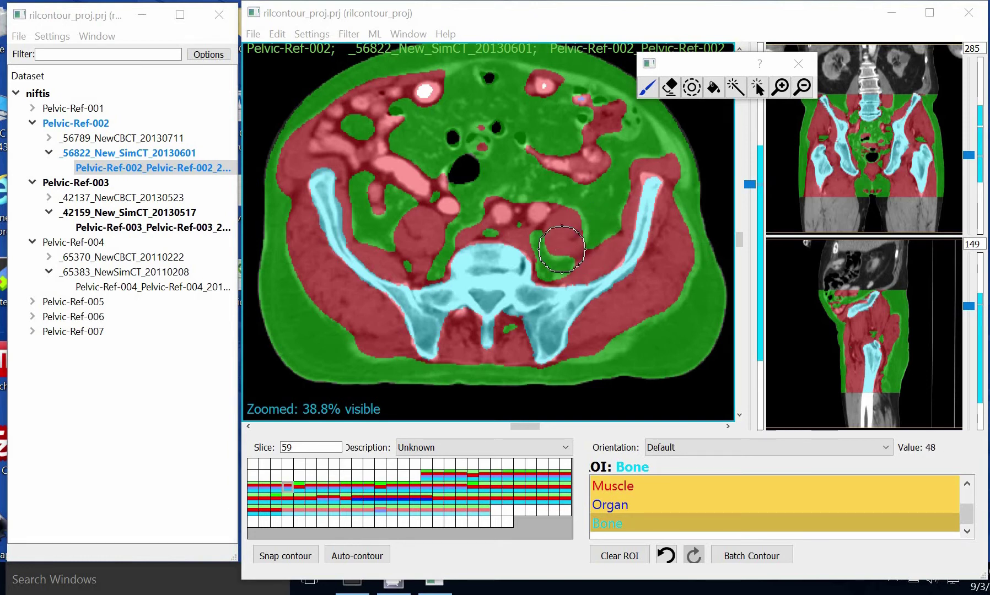
- Examine the corrected bone labels and the surrounding muscle and fat on slices 57 to 60
{"action": "scroll", "coordinate": [533, 232], "scroll_direction": "down", "scroll_amount": 1}
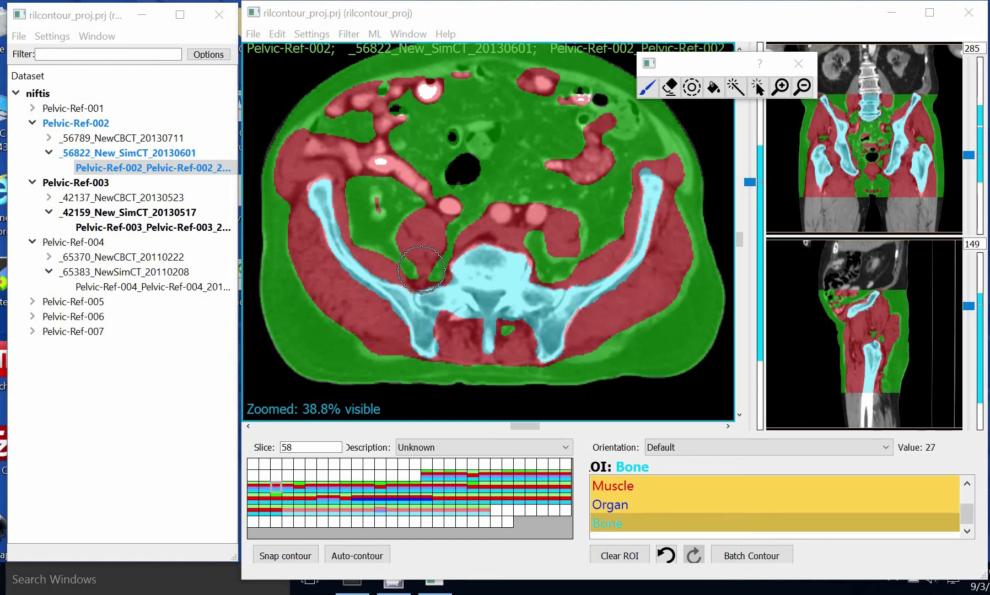
{"action": "scroll", "coordinate": [480, 265], "scroll_direction": "down", "scroll_amount": 1}
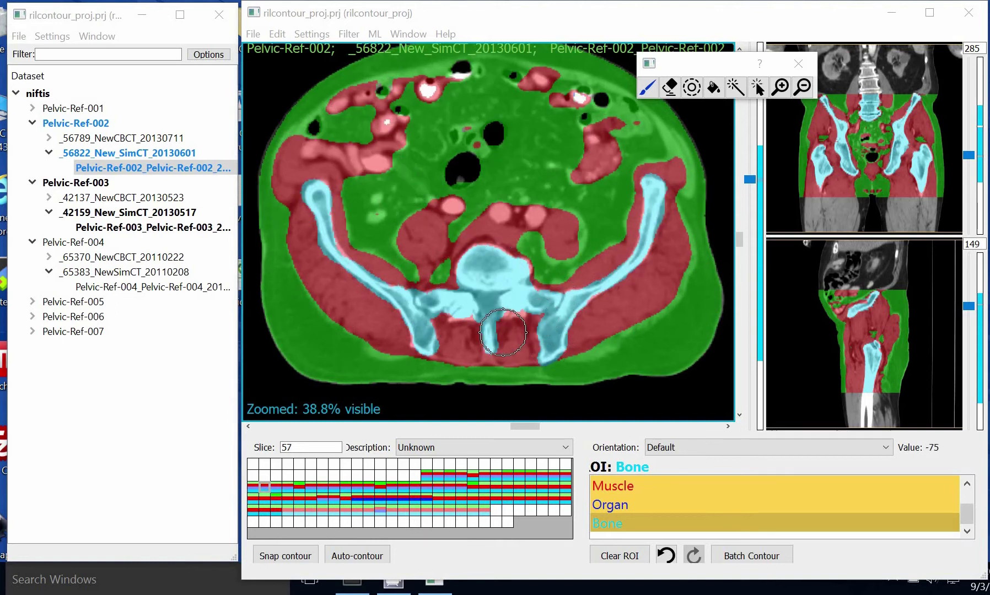
{"action": "scroll", "coordinate": [483, 311], "scroll_direction": "up", "scroll_amount": 2}
{"action": "scroll", "coordinate": [485, 310], "scroll_direction": "up", "scroll_amount": 1}
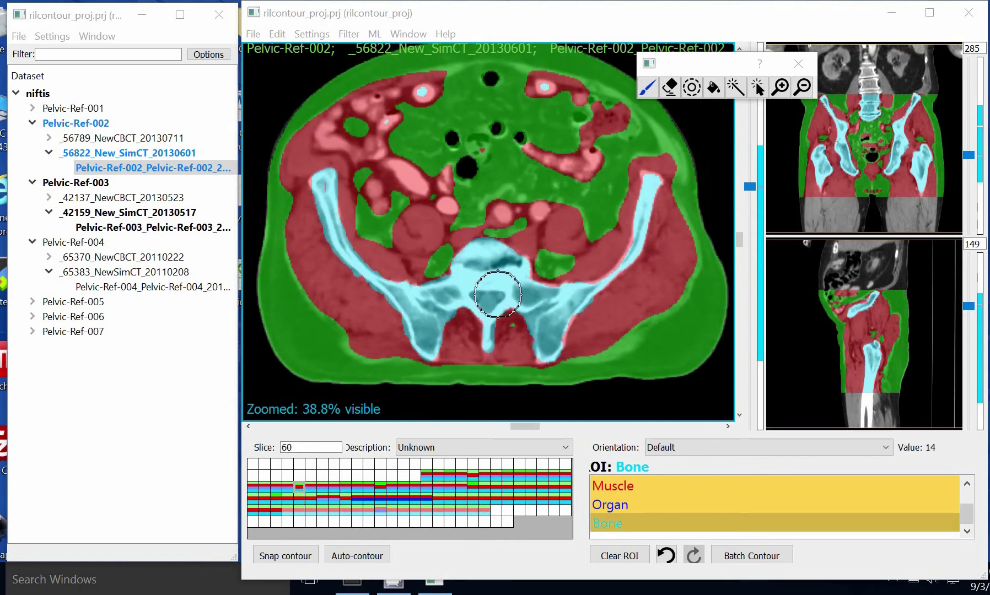
{"action": "scroll", "coordinate": [488, 268], "scroll_direction": "up", "scroll_amount": 1}
{"action": "scroll", "coordinate": [490, 266], "scroll_direction": "down", "scroll_amount": 2}
{"action": "scroll", "coordinate": [491, 266], "scroll_direction": "down", "scroll_amount": 2}
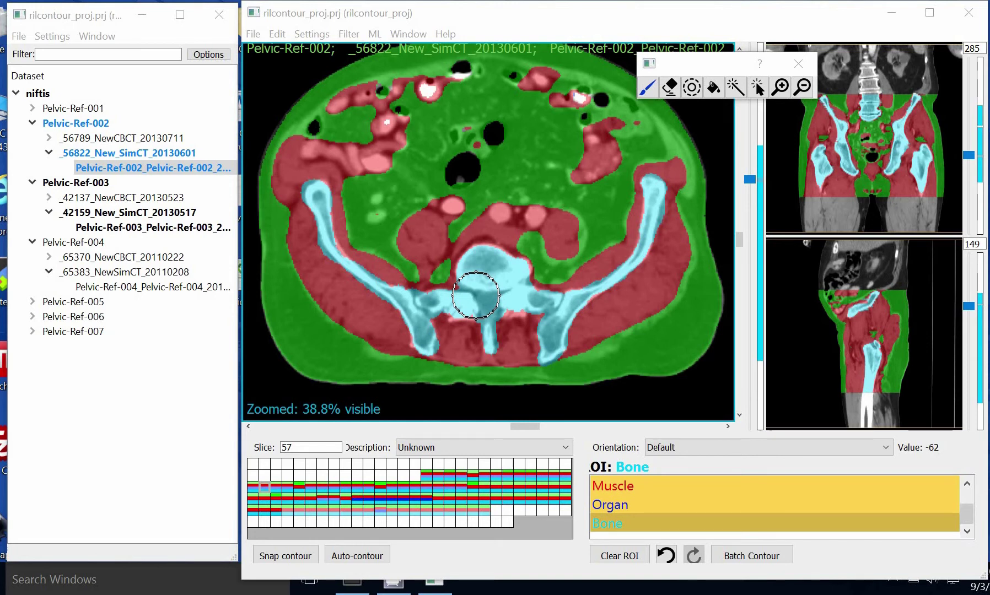
{"action": "scroll", "coordinate": [475, 296], "scroll_direction": "down", "scroll_amount": 1}
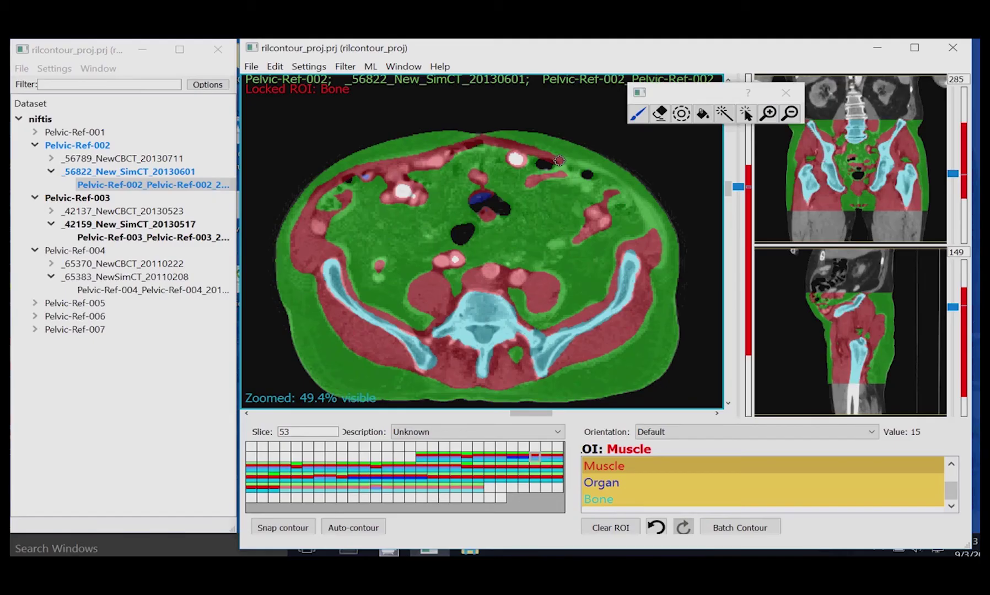
- Lock the Bone ROI and paint the missing abdominal wall as Muscle on the upper axial slices through slice 56
{"action": "left_click_drag", "start_coordinate": [553, 161], "coordinate": [659, 254]}
{"action": "scroll", "coordinate": [659, 255], "scroll_direction": "down", "scroll_amount": 1}
{"action": "mouse_move", "coordinate": [293, 218]}
{"action": "left_mouse_down"}
{"action": "mouse_move", "coordinate": [491, 145]}
{"action": "mouse_move", "coordinate": [661, 254]}
{"action": "left_mouse_up"}
{"action": "scroll", "coordinate": [662, 255], "scroll_direction": "down", "scroll_amount": 1}
{"action": "left_click_drag", "start_coordinate": [296, 194], "coordinate": [639, 212]}
{"action": "scroll", "coordinate": [504, 361], "scroll_direction": "down", "scroll_amount": 3}
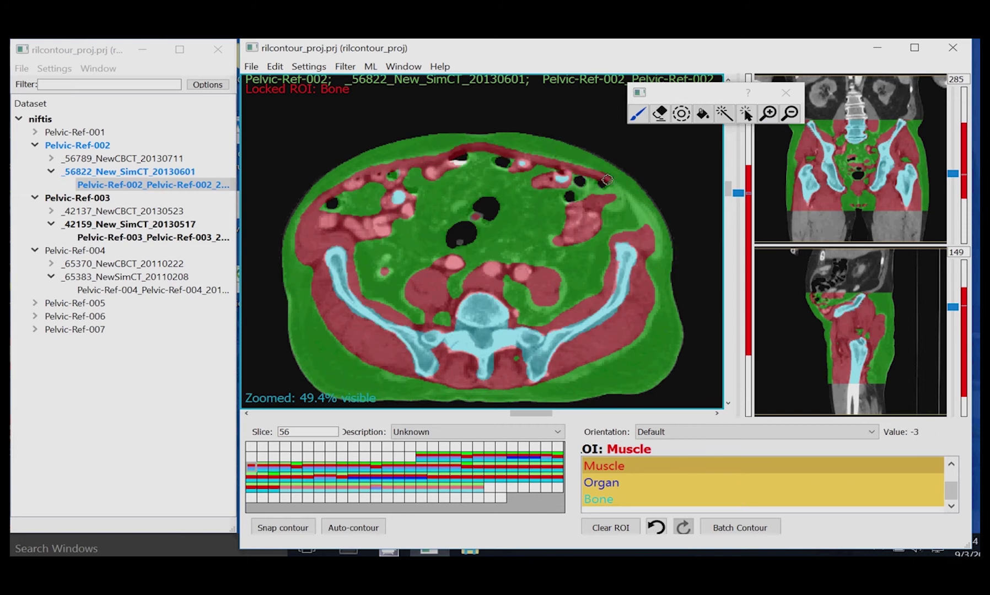
- Correct the abdominal wall and paraspinal areas with the Muscle ROI on slices 56 to 63, keeping Bone locked
{"action": "left_click", "coordinate": [505, 361]}
{"action": "scroll", "coordinate": [504, 361], "scroll_direction": "down", "scroll_amount": 1}
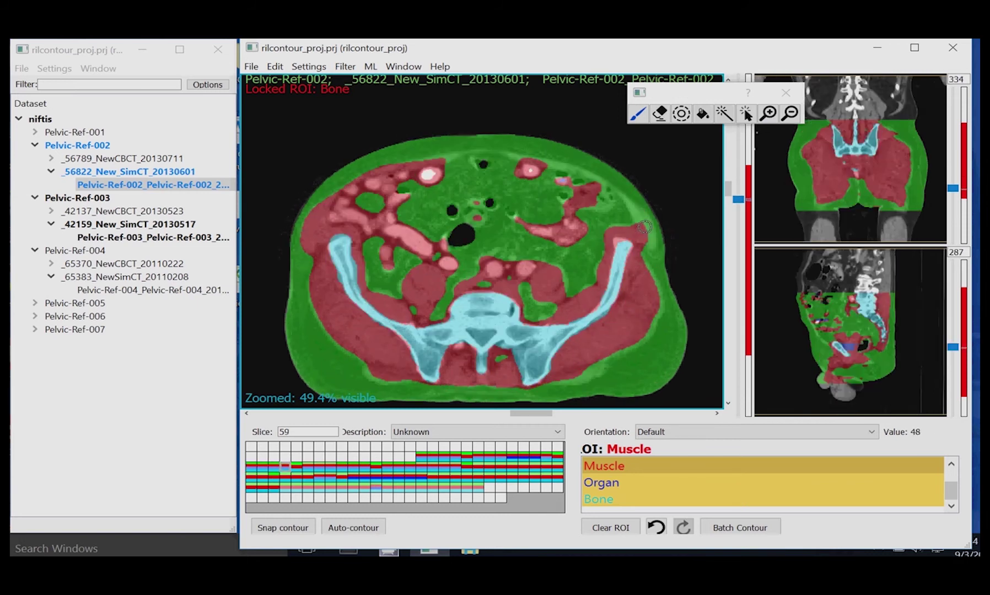
{"action": "key", "text": "Up"}
{"action": "key", "text": "Down"}
{"action": "scroll", "coordinate": [413, 238], "scroll_direction": "down", "scroll_amount": 3}
{"action": "scroll", "coordinate": [414, 238], "scroll_direction": "down", "scroll_amount": 5}
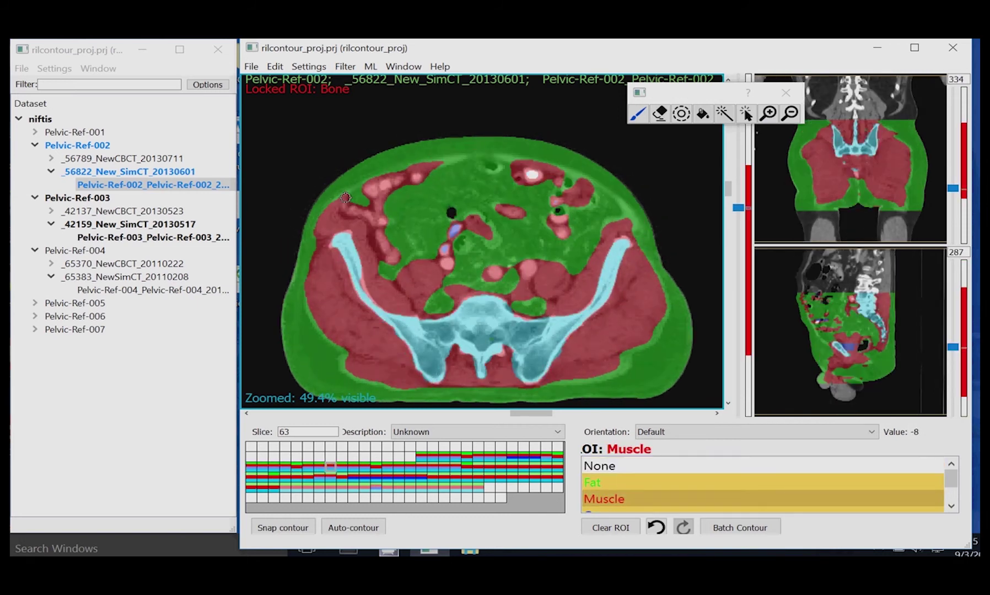
- Paint the anterior abdominal wall as Muscle on slices 64 to 77
{"action": "scroll", "coordinate": [626, 218], "scroll_direction": "down", "scroll_amount": 5}
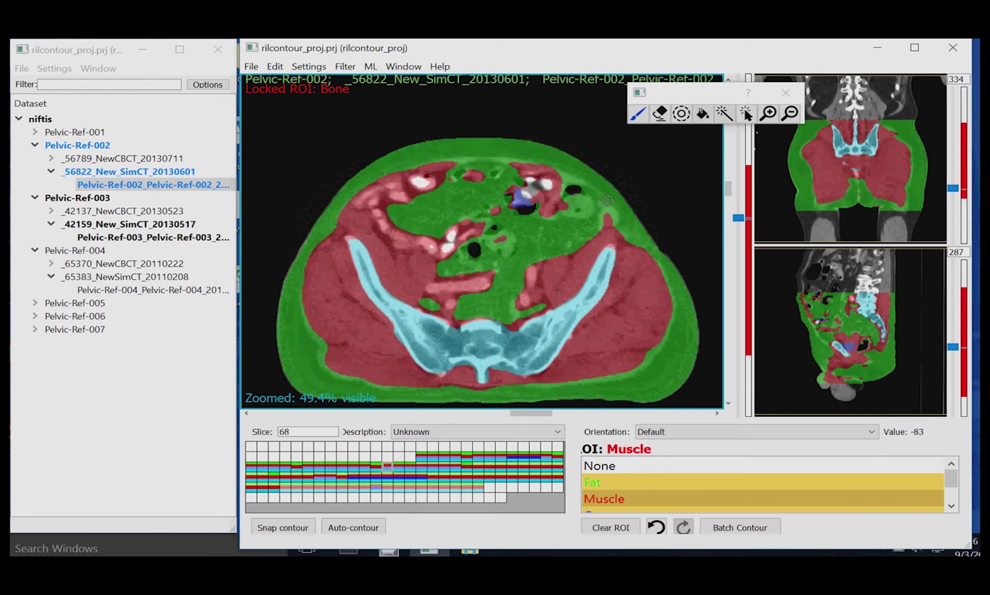
{"action": "scroll", "coordinate": [612, 232], "scroll_direction": "down", "scroll_amount": 4}
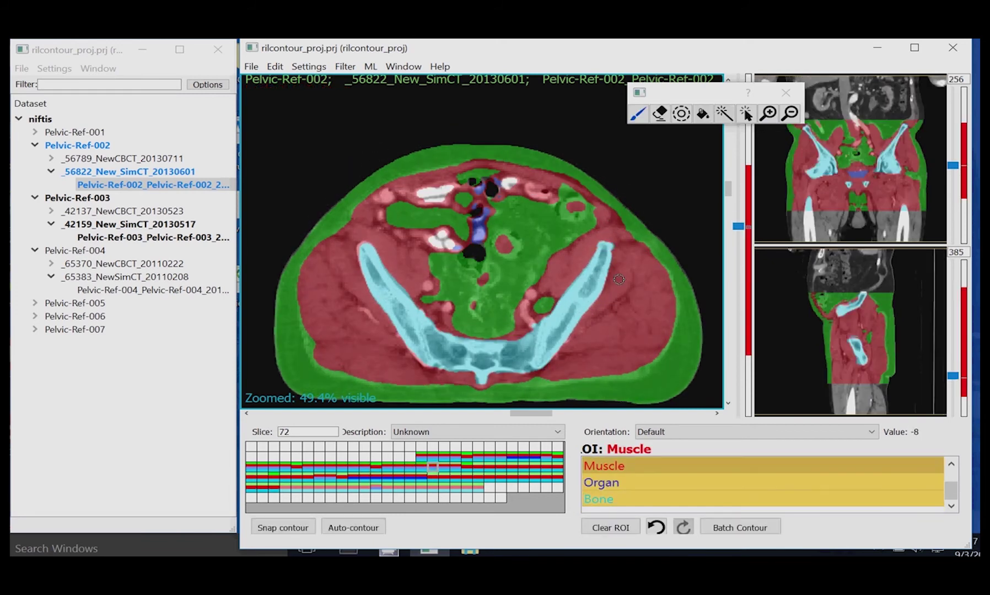
{"action": "scroll", "coordinate": [574, 196], "scroll_direction": "down", "scroll_amount": 4}
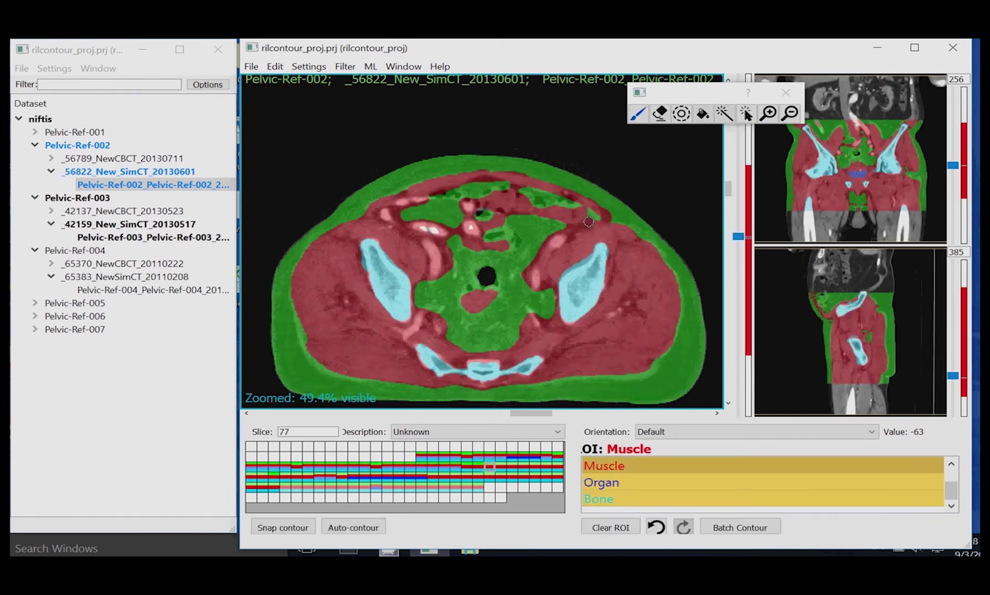
{"action": "scroll", "coordinate": [567, 196], "scroll_direction": "down", "scroll_amount": 2}
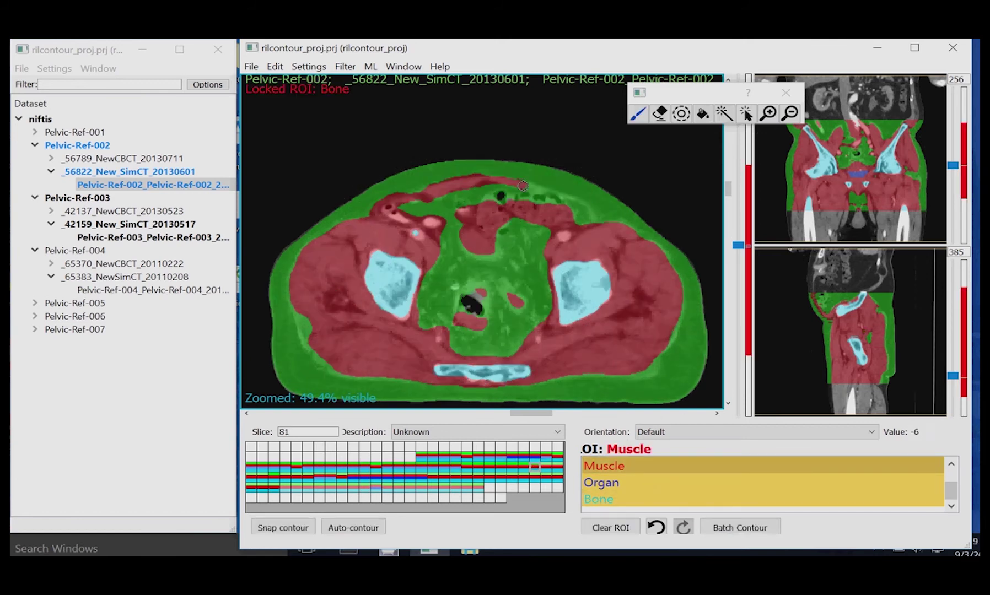
- Fill in the lower abdominal wall and hip muscles with the Muscle ROI on slices 81 to 93
{"action": "scroll", "coordinate": [542, 194], "scroll_direction": "down", "scroll_amount": 2}
{"action": "scroll", "coordinate": [560, 213], "scroll_direction": "down", "scroll_amount": 3}
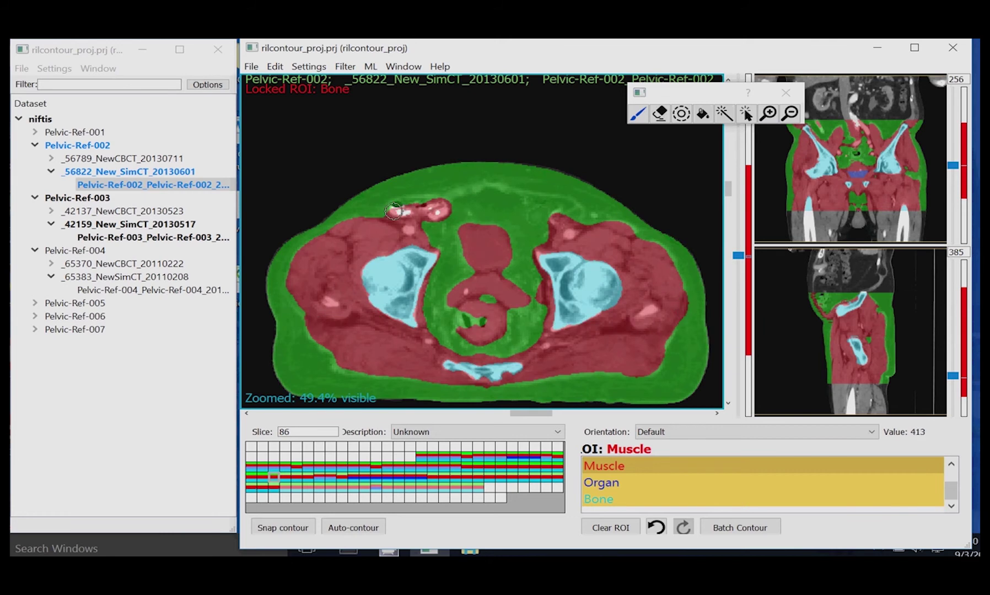
{"action": "scroll", "coordinate": [638, 266], "scroll_direction": "down", "scroll_amount": 2}
{"action": "scroll", "coordinate": [407, 212], "scroll_direction": "down", "scroll_amount": 5}
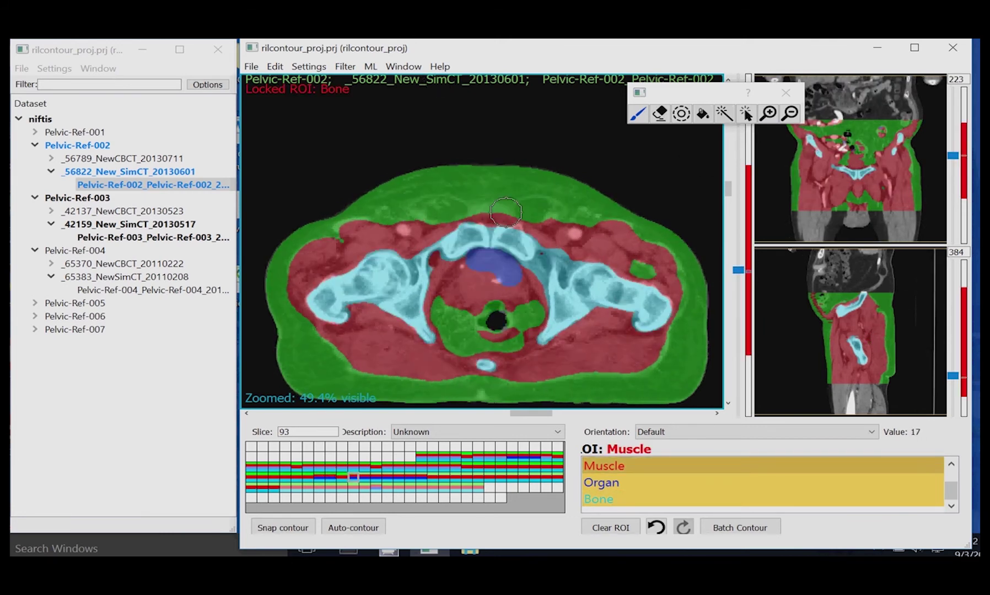
- Correct the groin and thigh muscles with the Muscle ROI on slices 101 to 131
{"action": "scroll", "coordinate": [646, 268], "scroll_direction": "down", "scroll_amount": 20}
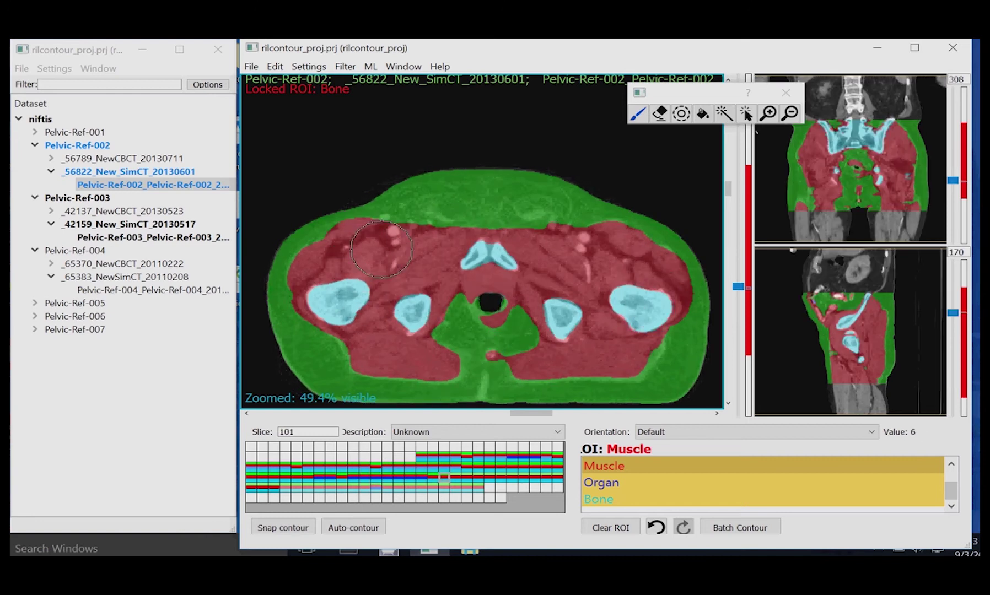
{"action": "scroll", "coordinate": [660, 302], "scroll_direction": "down", "scroll_amount": 9}
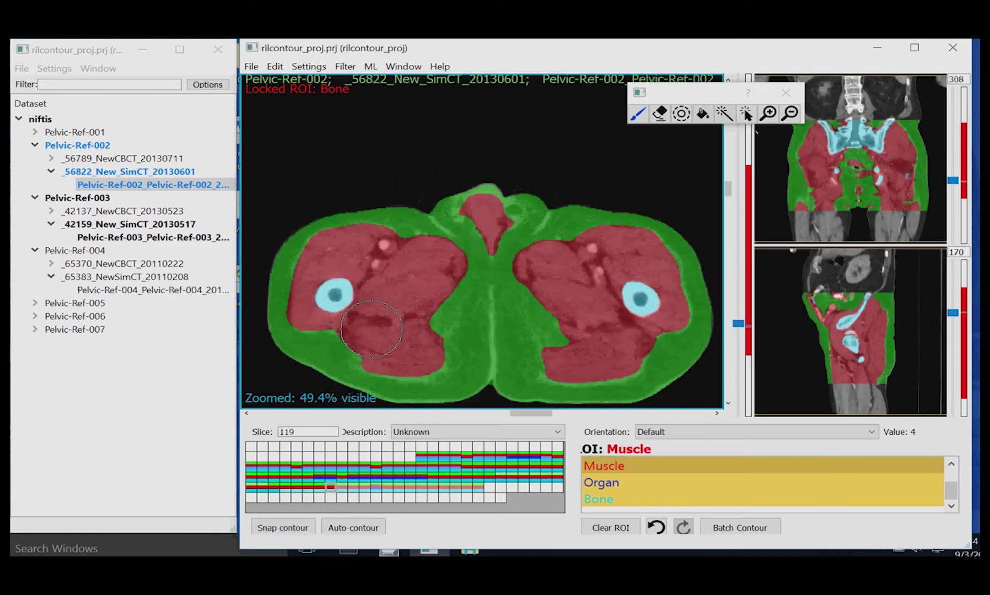
{"action": "scroll", "coordinate": [610, 243], "scroll_direction": "up", "scroll_amount": 20}
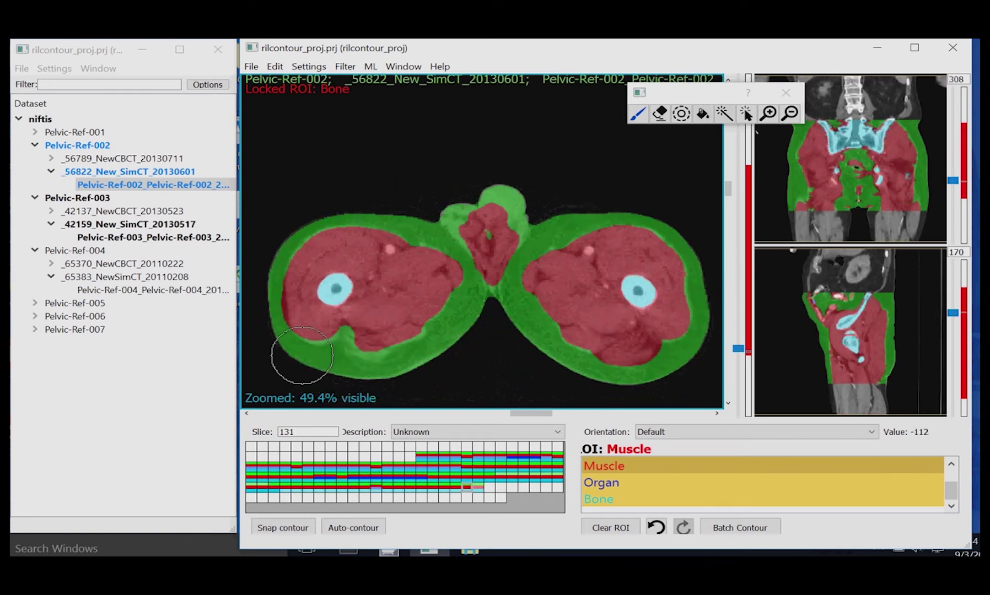
- Examine the fat and muscle labels around the bladder, rectum and abdominal wall on slices 79 to 85
{"action": "scroll", "coordinate": [610, 243], "scroll_direction": "down", "scroll_amount": 15}
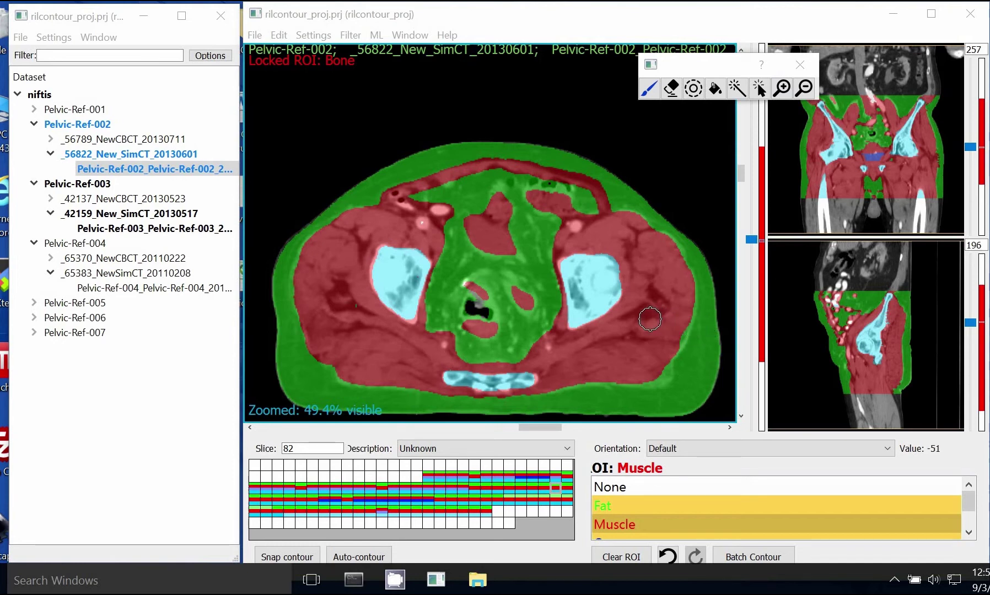
{"action": "scroll", "coordinate": [634, 310], "scroll_direction": "down", "scroll_amount": 2}
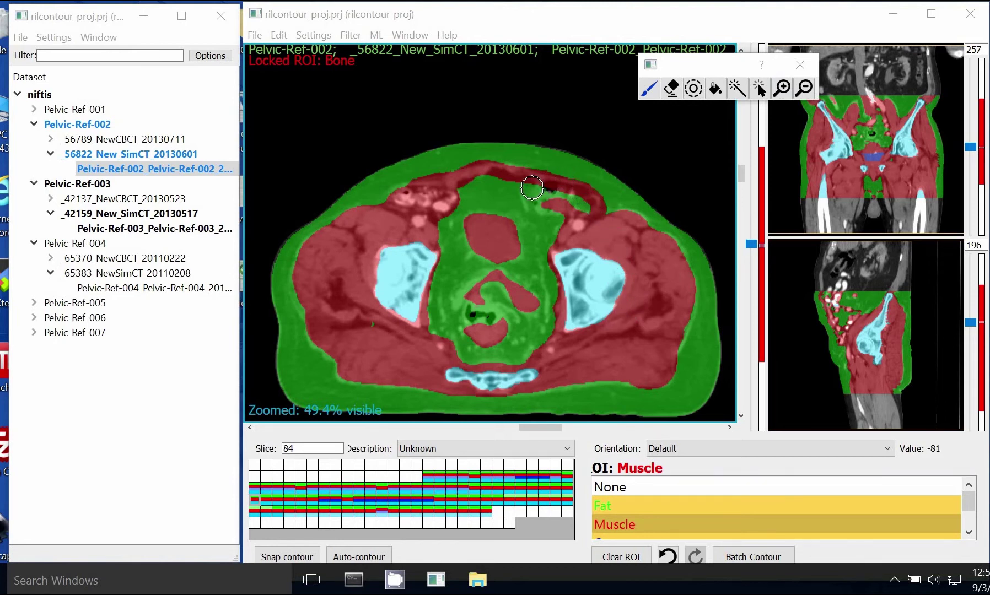
{"action": "left_click", "coordinate": [380, 236]}
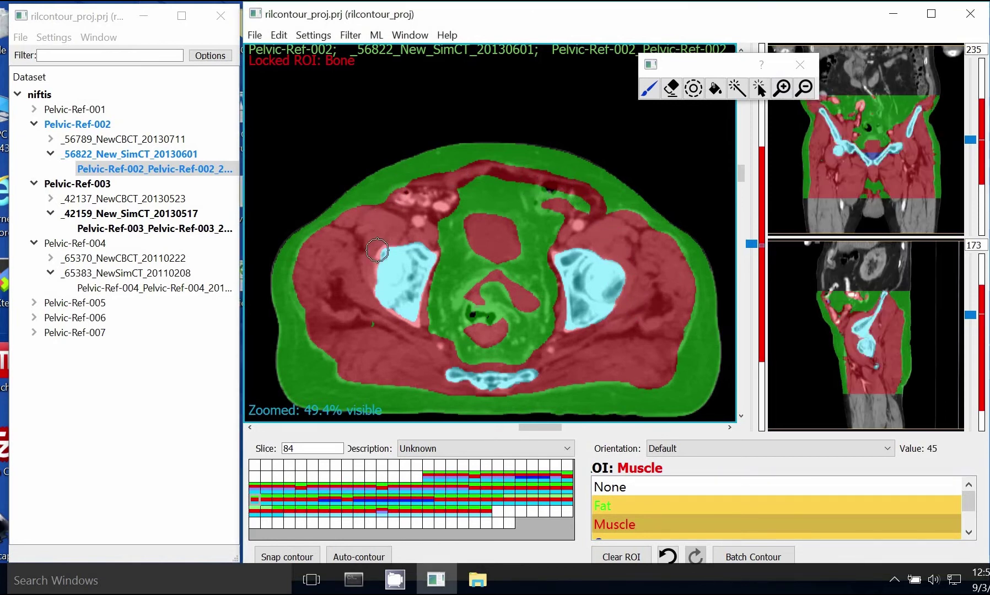
{"action": "key", "text": "space"}
{"action": "key", "text": "h"}
{"action": "scroll", "coordinate": [590, 216], "scroll_direction": "down", "scroll_amount": 1}
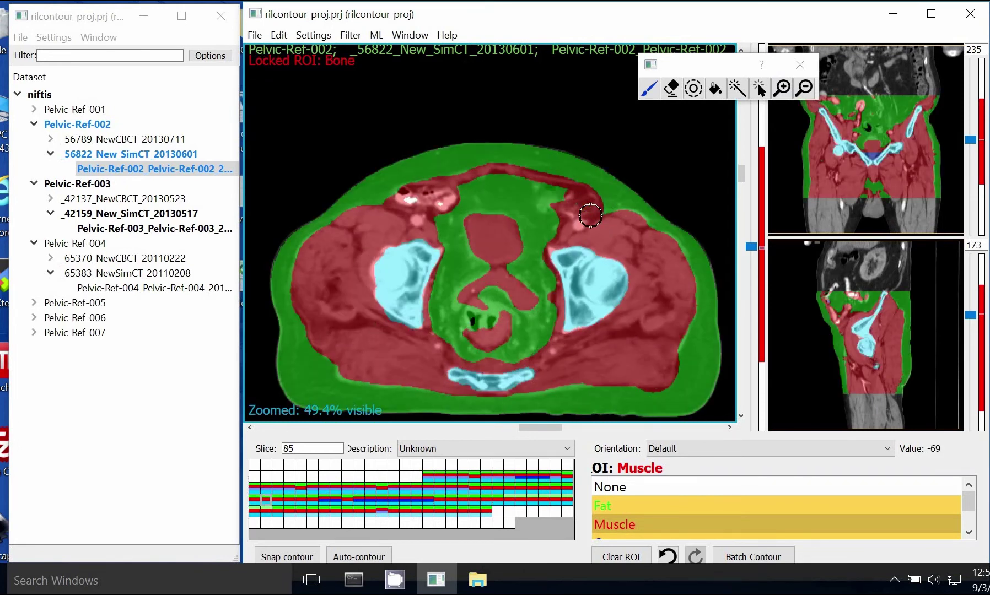
{"action": "scroll", "coordinate": [591, 216], "scroll_direction": "down", "scroll_amount": 1}
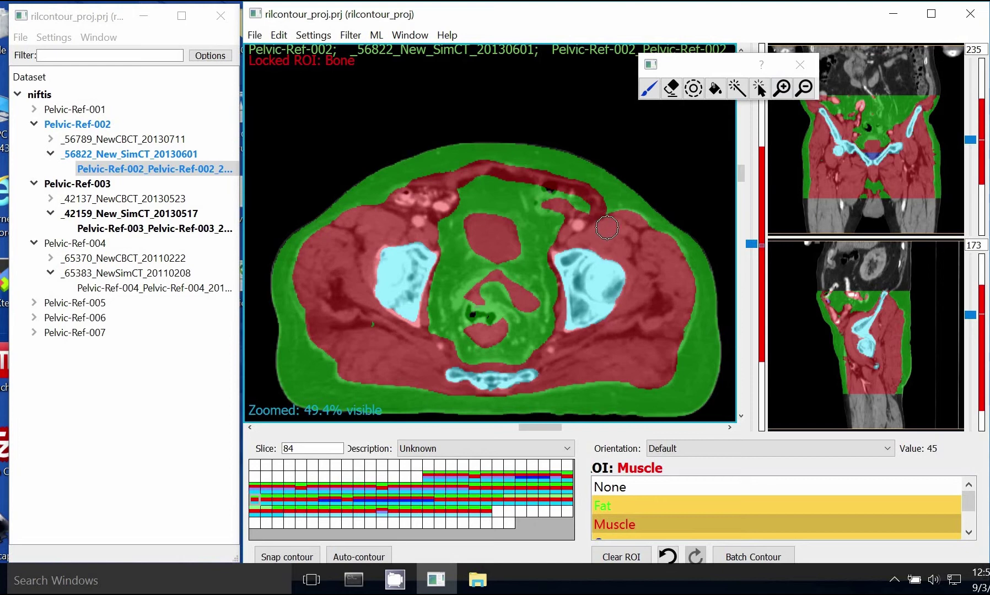
{"action": "scroll", "coordinate": [450, 193], "scroll_direction": "down", "scroll_amount": 1}
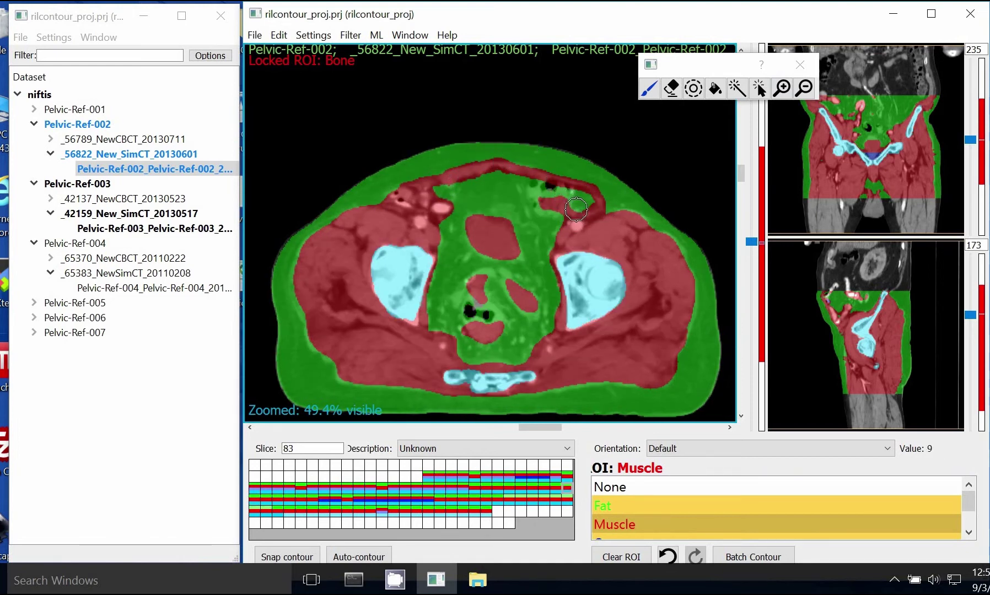
{"action": "scroll", "coordinate": [345, 322], "scroll_direction": "up", "scroll_amount": 1}
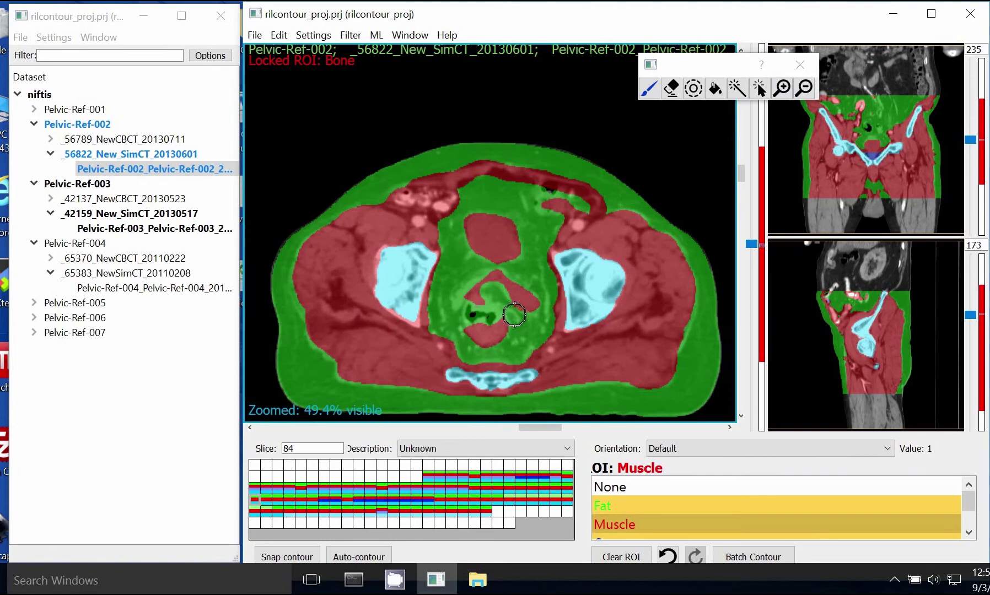
{"action": "scroll", "coordinate": [526, 319], "scroll_direction": "down", "scroll_amount": 3}
{"action": "scroll", "coordinate": [526, 319], "scroll_direction": "up", "scroll_amount": 7}
{"action": "scroll", "coordinate": [507, 290], "scroll_direction": "up", "scroll_amount": 3}
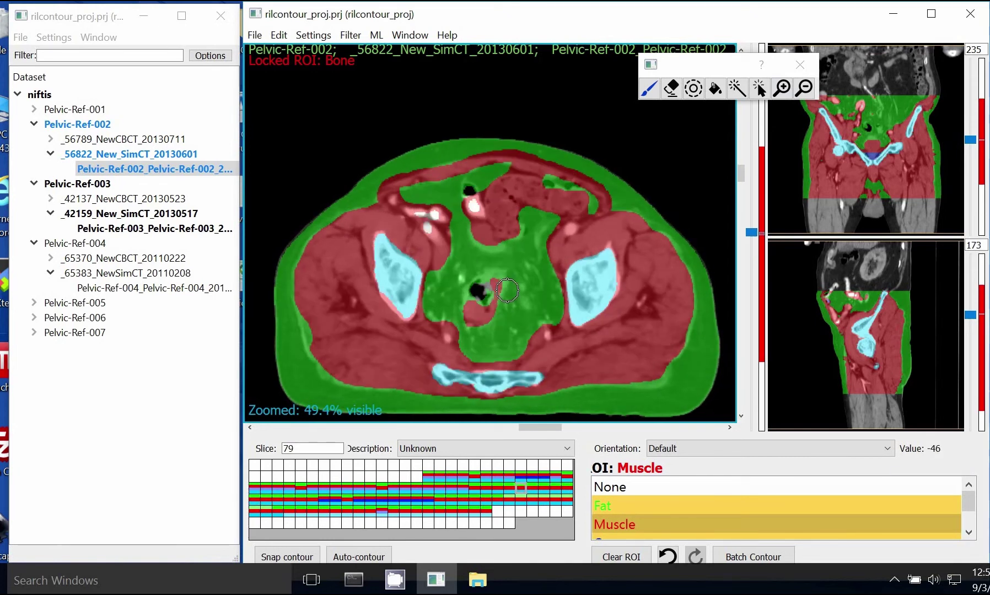
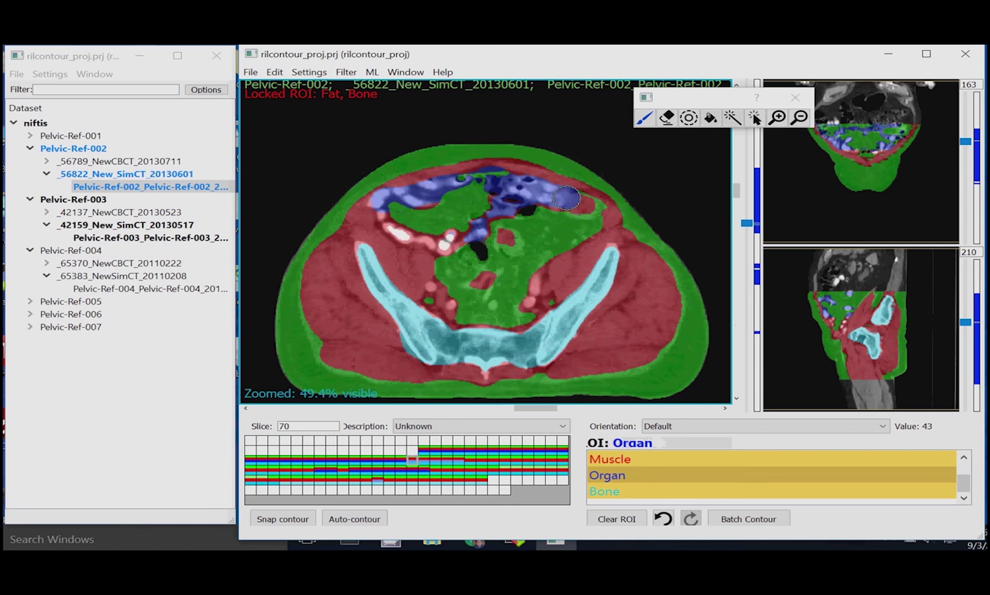
- Paint the bowel loops and pelvic vessels with the Organ ROI on slices 70 to 82, keeping Fat and Bone locked
{"action": "scroll", "coordinate": [540, 299], "scroll_direction": "down", "scroll_amount": 3}
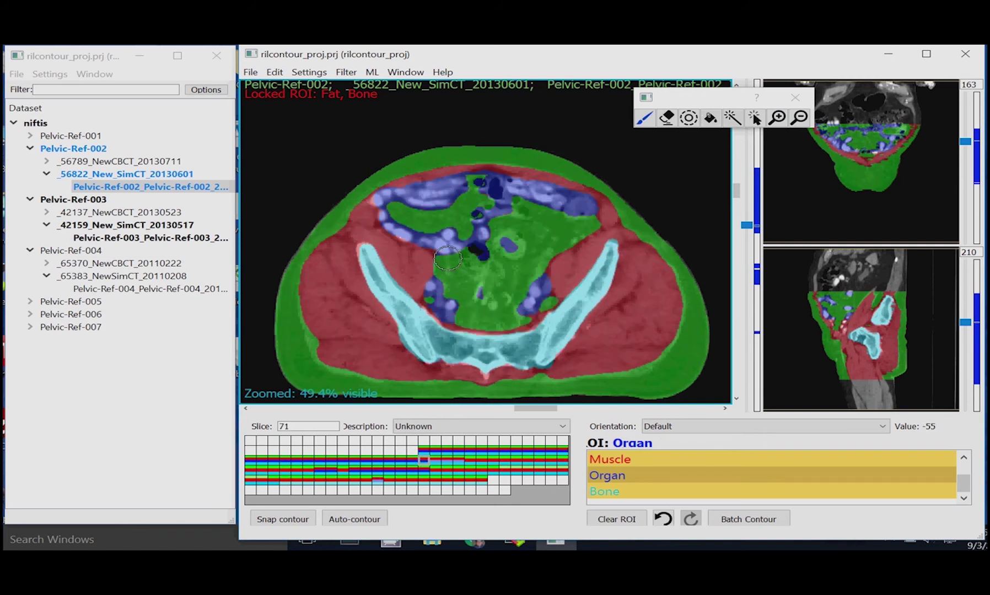
{"action": "scroll", "coordinate": [584, 228], "scroll_direction": "down", "scroll_amount": 2}
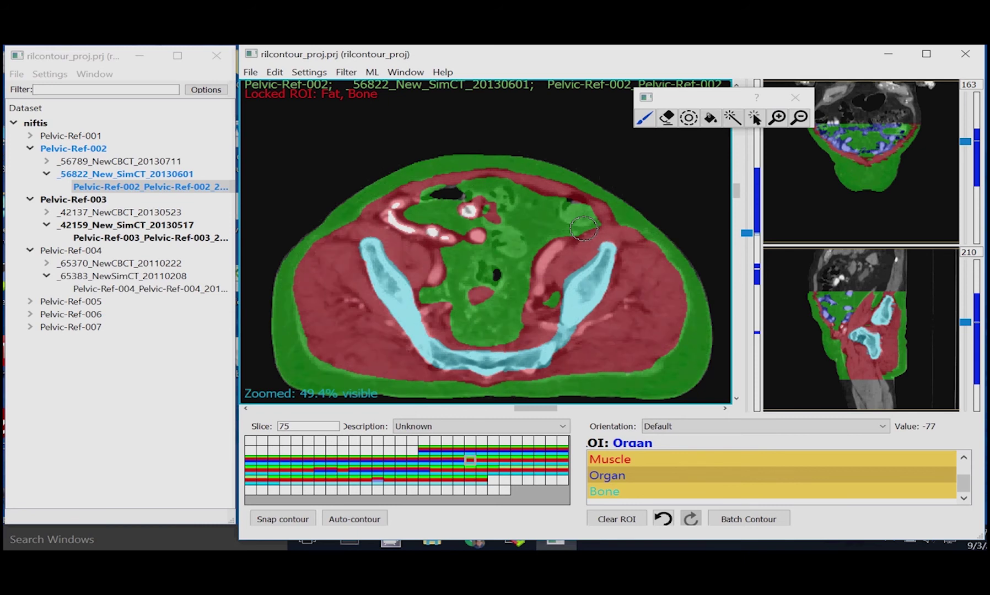
{"action": "scroll", "coordinate": [399, 212], "scroll_direction": "down", "scroll_amount": 1}
{"action": "scroll", "coordinate": [477, 237], "scroll_direction": "down", "scroll_amount": 2}
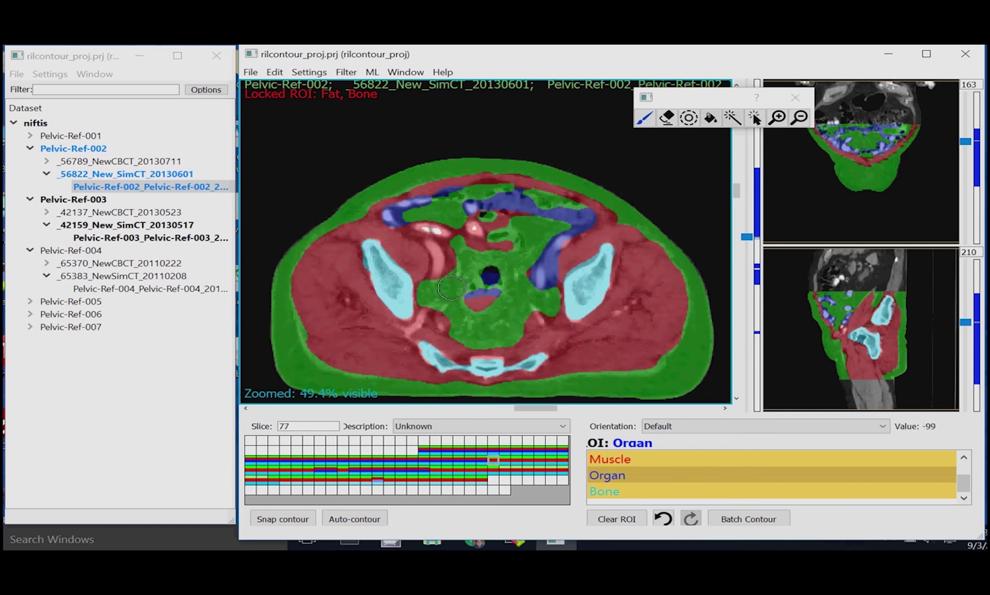
{"action": "scroll", "coordinate": [475, 320], "scroll_direction": "down", "scroll_amount": 2}
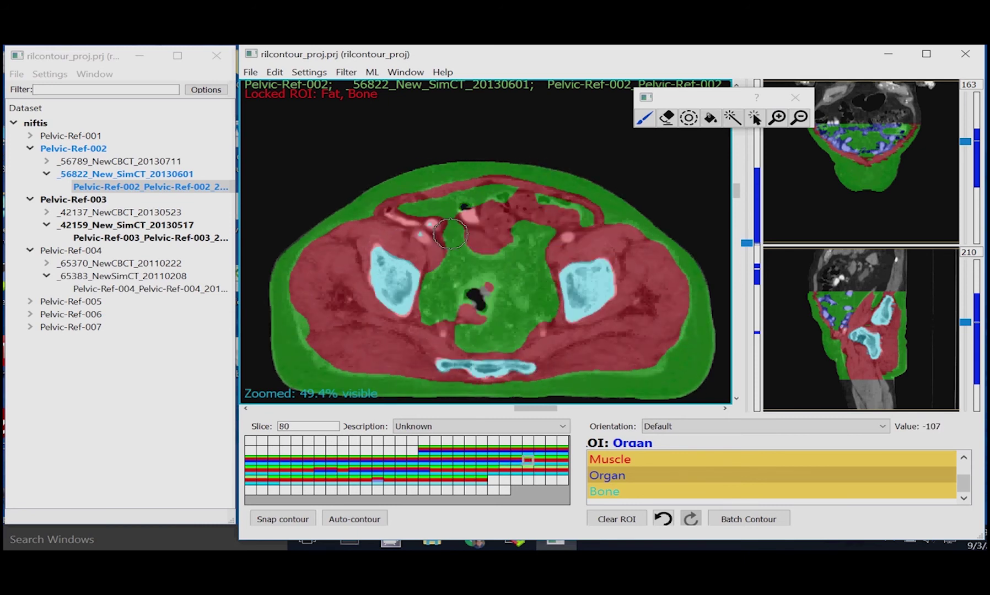
- Relabel the bladder, rectum, inguinal vessels and genital tissue as Organ on slices 86 to 130, with Fat and Bone locked
{"action": "scroll", "coordinate": [521, 327], "scroll_direction": "down", "scroll_amount": 2}
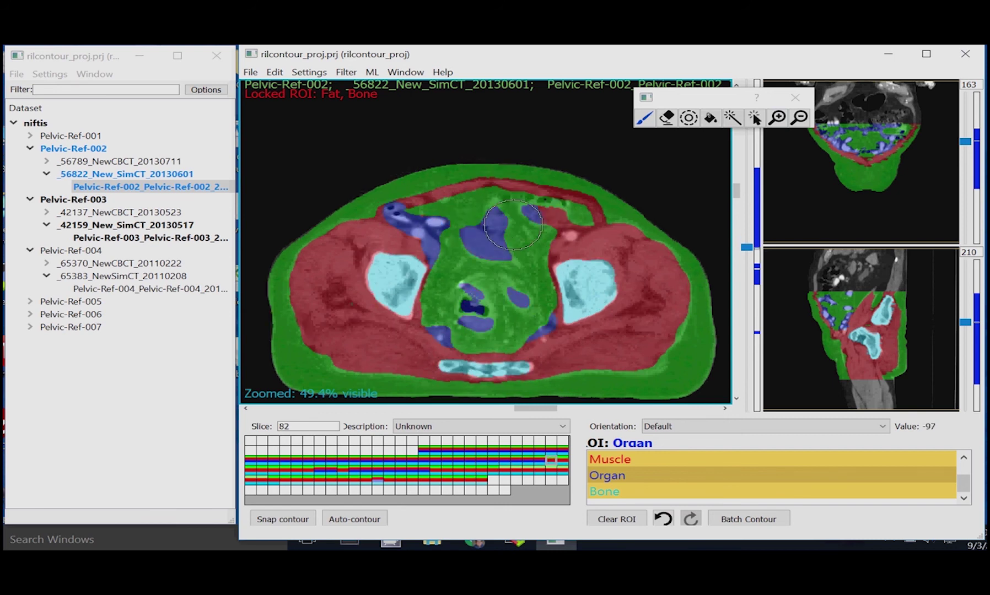
{"action": "scroll", "coordinate": [513, 225], "scroll_direction": "down", "scroll_amount": 4}
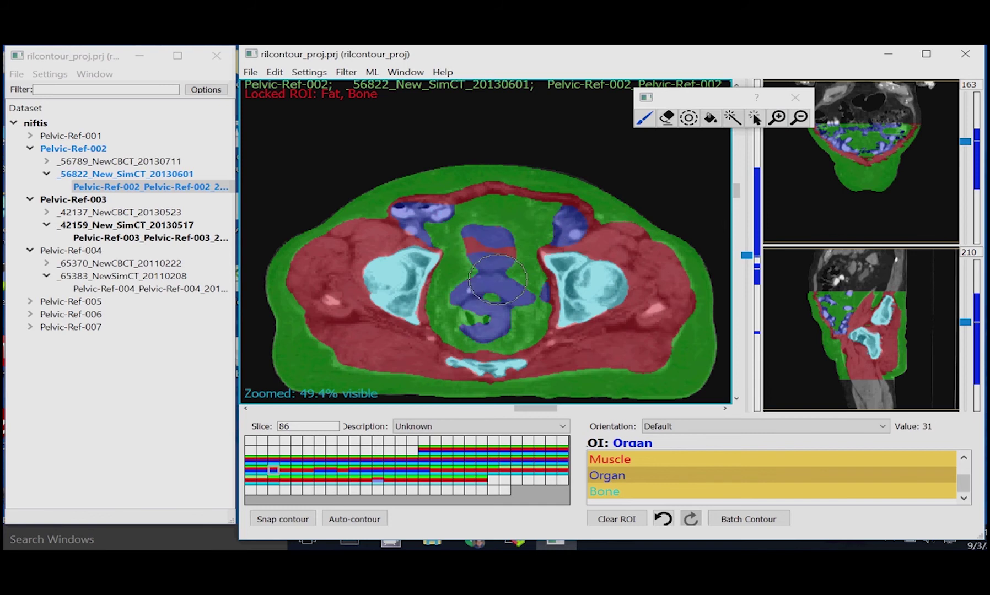
{"action": "scroll", "coordinate": [498, 279], "scroll_direction": "down", "scroll_amount": 5}
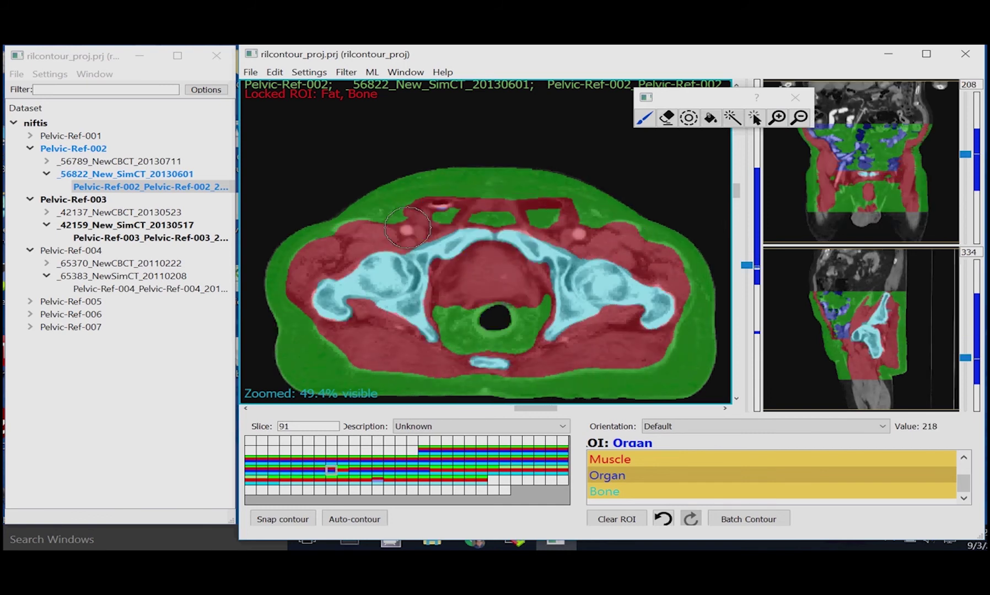
{"action": "scroll", "coordinate": [479, 270], "scroll_direction": "down", "scroll_amount": 10}
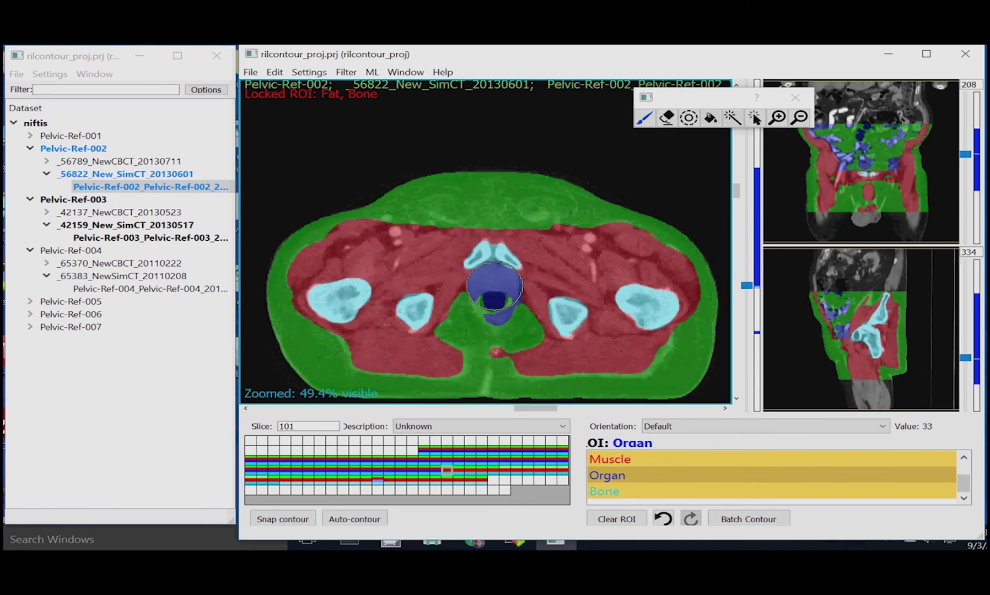
{"action": "scroll", "coordinate": [494, 286], "scroll_direction": "down", "scroll_amount": 9}
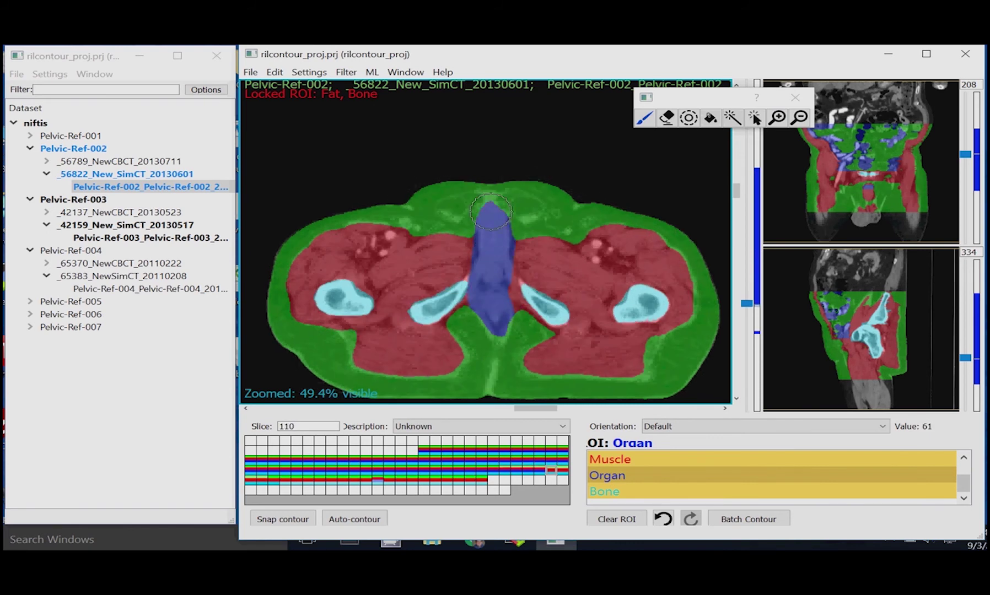
{"action": "scroll", "coordinate": [493, 221], "scroll_direction": "down", "scroll_amount": 14}
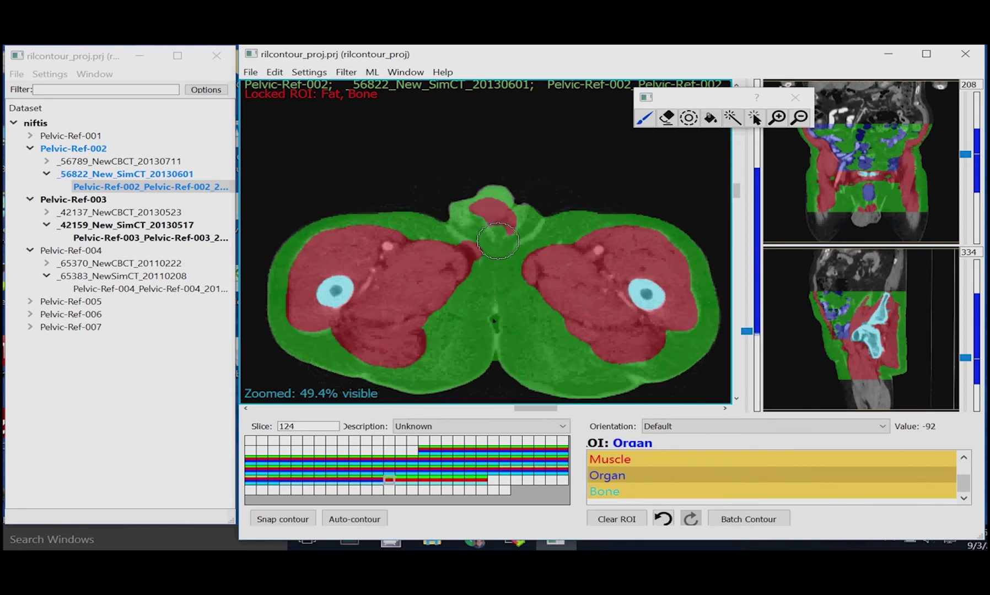
{"action": "scroll", "coordinate": [499, 245], "scroll_direction": "down", "scroll_amount": 6}
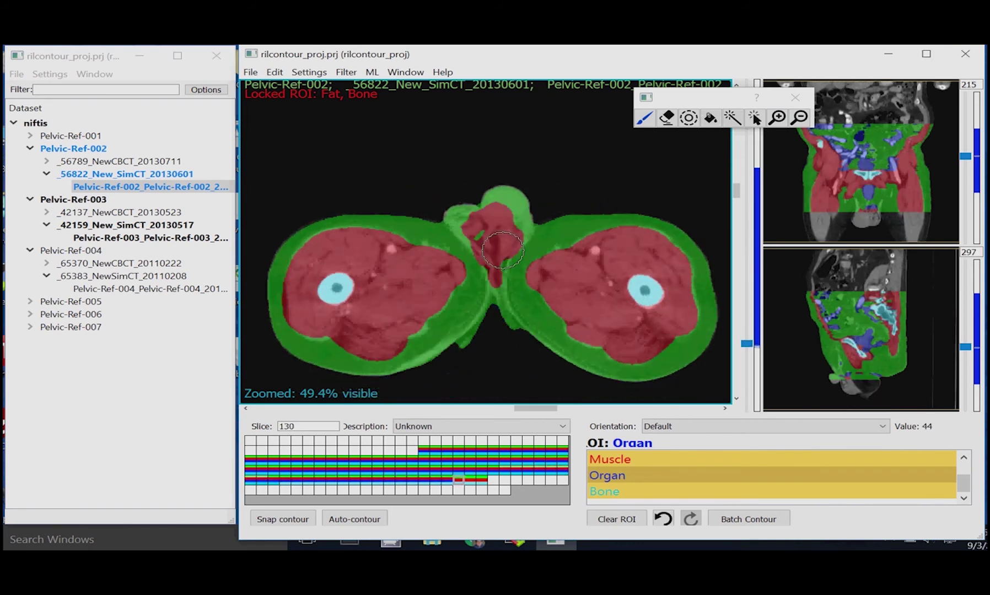
- Fill in the bowel loops of the upper abdomen with the Organ ROI on slices 43 to 52, keeping Muscle and Bone locked
{"action": "scroll", "coordinate": [502, 251], "scroll_direction": "up", "scroll_amount": 20}
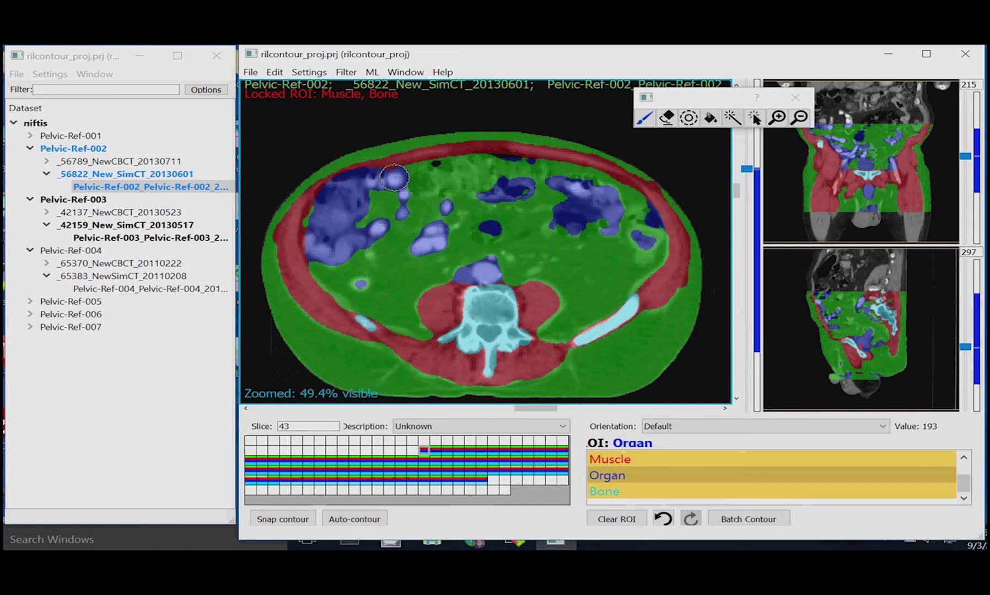
{"action": "scroll", "coordinate": [438, 216], "scroll_direction": "down", "scroll_amount": 1}
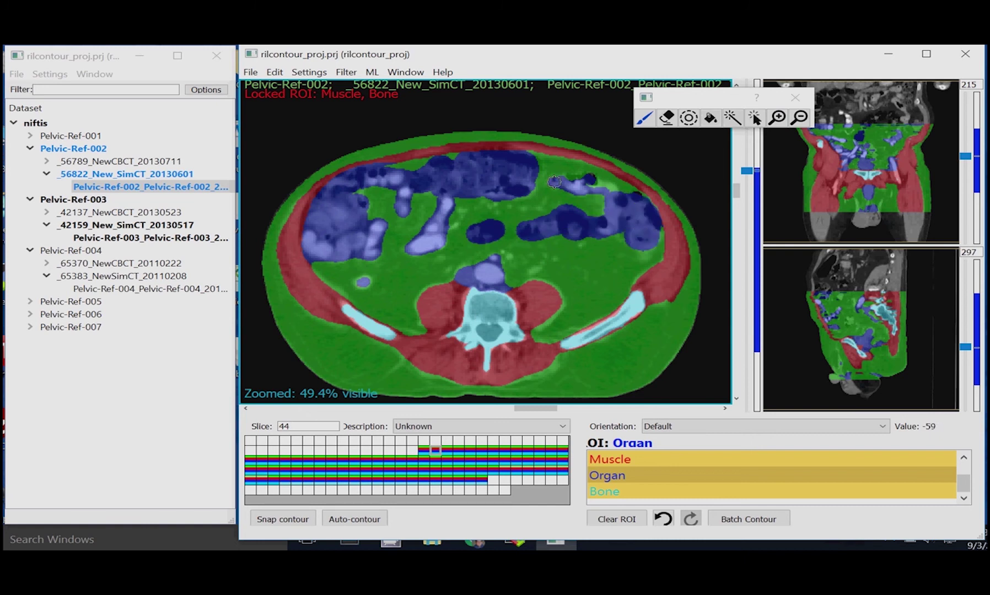
{"action": "scroll", "coordinate": [461, 159], "scroll_direction": "down", "scroll_amount": 1}
{"action": "scroll", "coordinate": [621, 209], "scroll_direction": "down", "scroll_amount": 3}
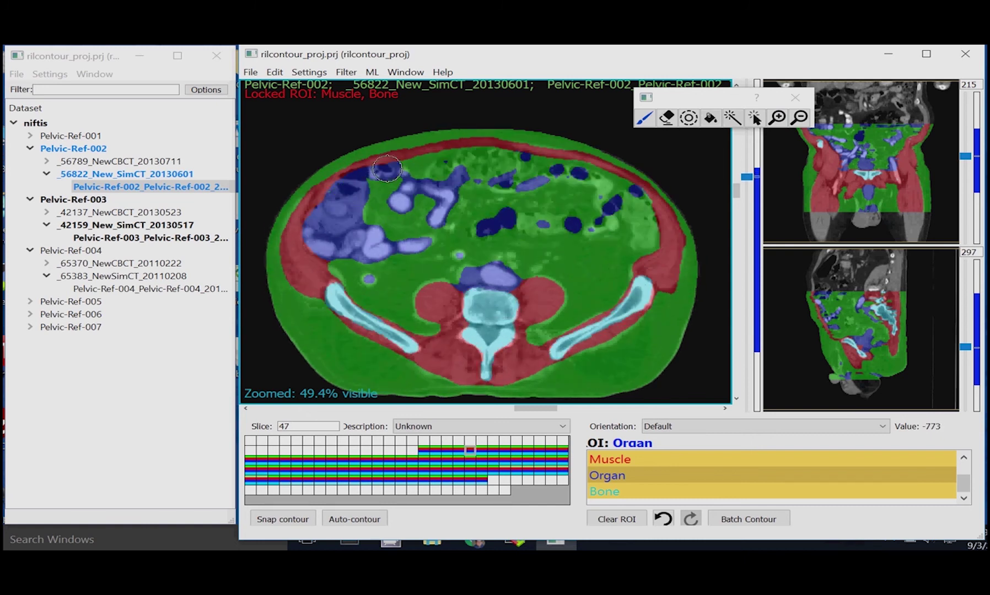
{"action": "scroll", "coordinate": [496, 168], "scroll_direction": "down", "scroll_amount": 1}
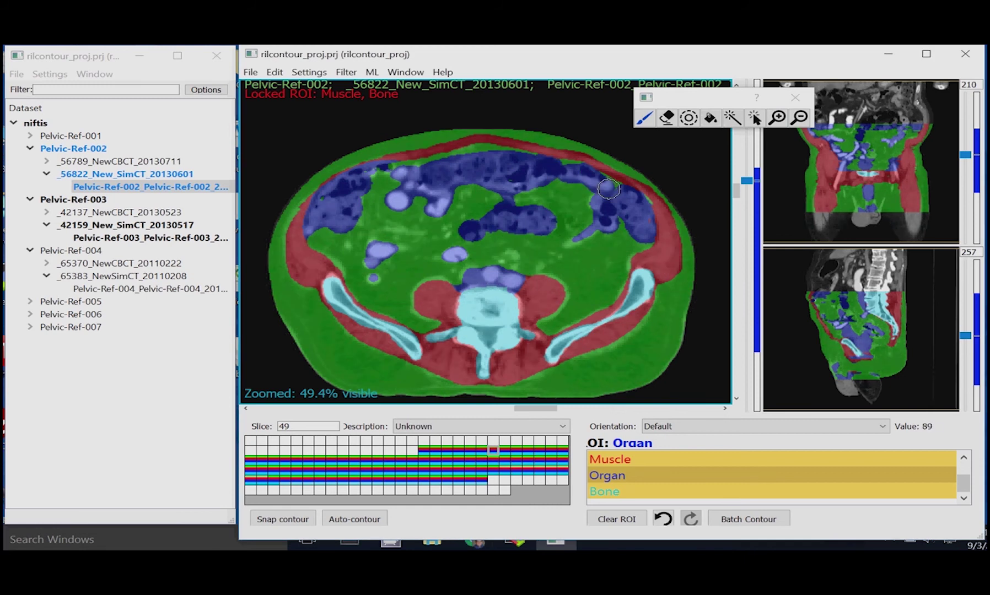
{"action": "scroll", "coordinate": [574, 172], "scroll_direction": "down", "scroll_amount": 1}
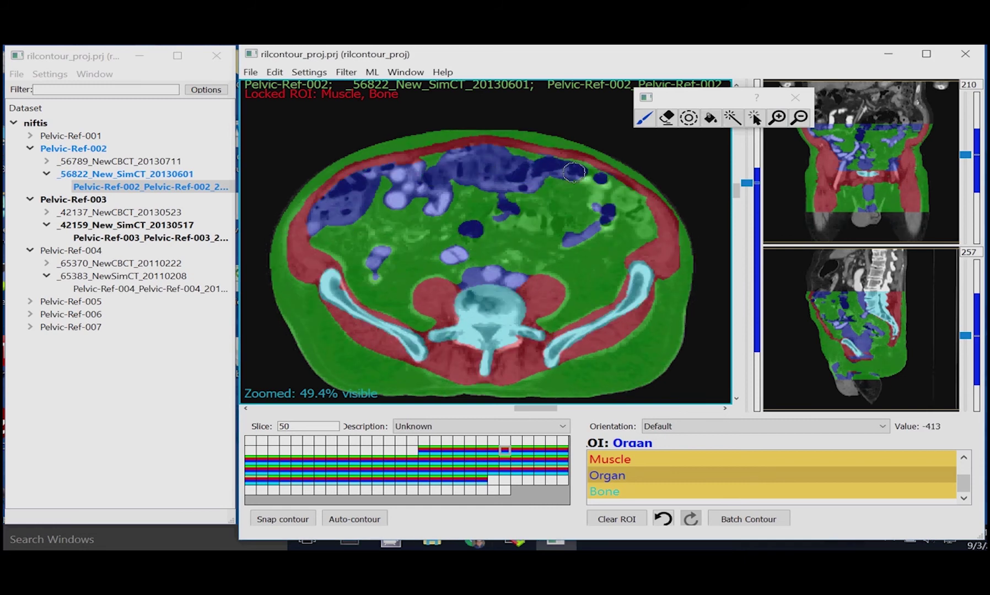
{"action": "scroll", "coordinate": [496, 190], "scroll_direction": "down", "scroll_amount": 2}
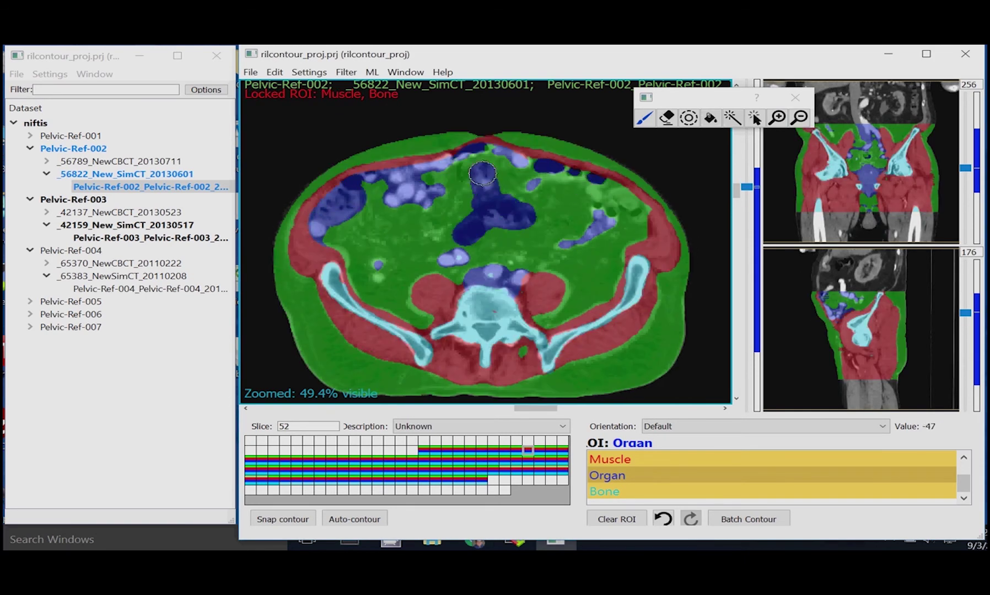
- Paint the remaining bowel loops and iliac vessels as Organ on slices 55 to 73
{"action": "scroll", "coordinate": [584, 158], "scroll_direction": "down", "scroll_amount": 3}
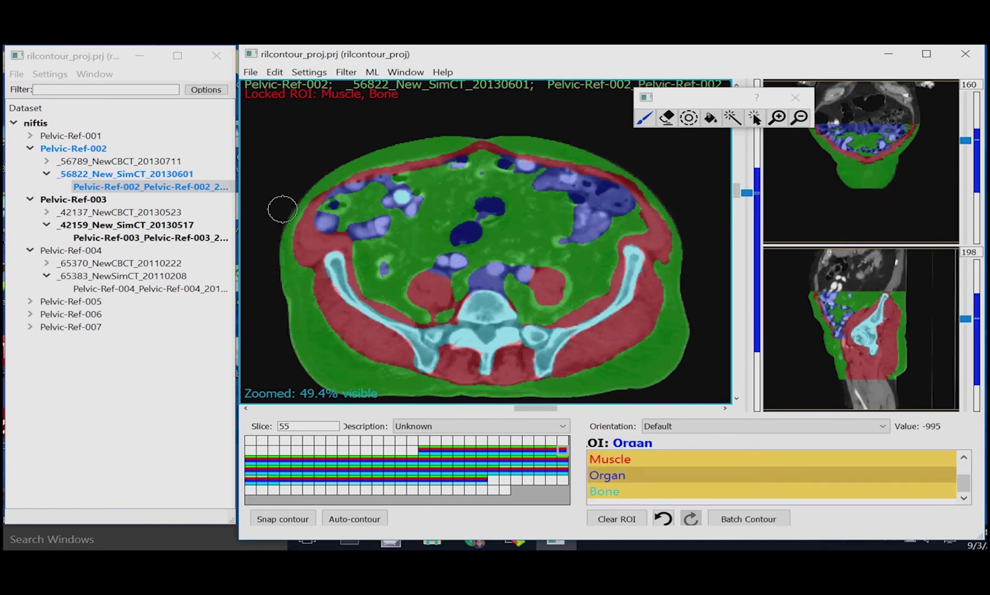
{"action": "scroll", "coordinate": [567, 180], "scroll_direction": "down", "scroll_amount": 3}
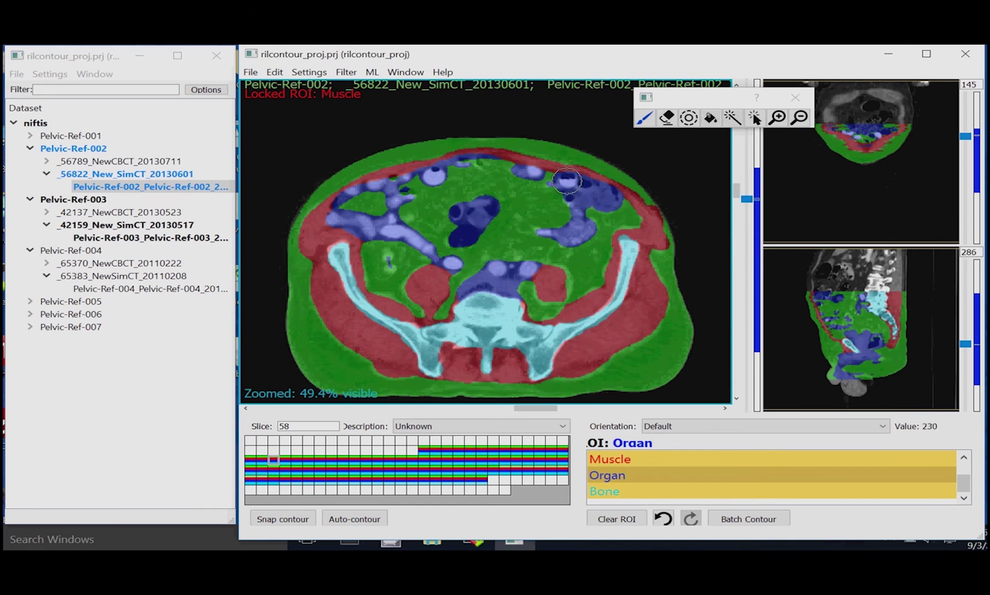
{"action": "scroll", "coordinate": [566, 181], "scroll_direction": "down", "scroll_amount": 5}
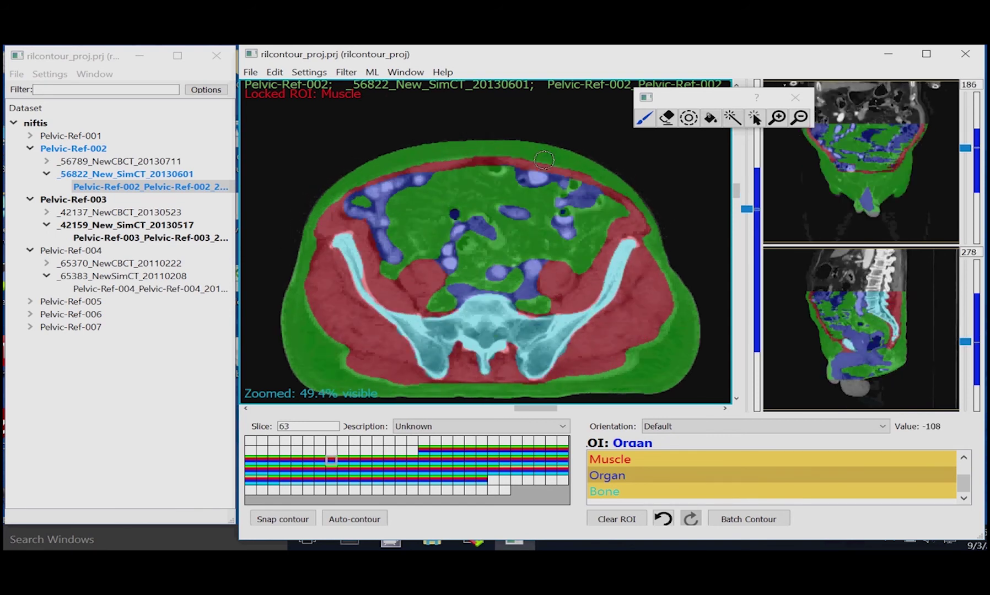
{"action": "scroll", "coordinate": [544, 159], "scroll_direction": "down", "scroll_amount": 5}
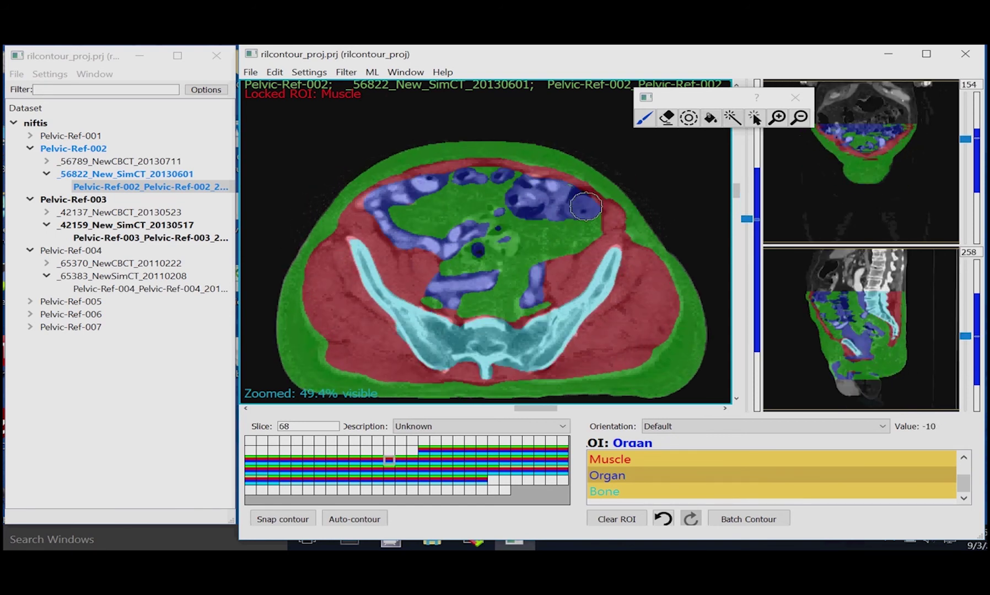
{"action": "scroll", "coordinate": [585, 206], "scroll_direction": "down", "scroll_amount": 5}
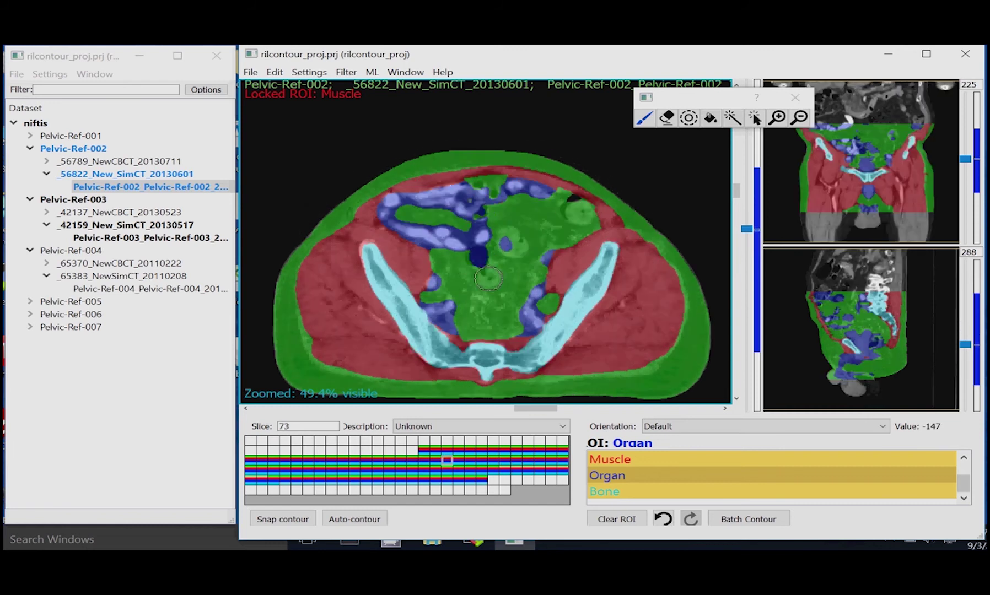
{"action": "scroll", "coordinate": [485, 267], "scroll_direction": "down", "scroll_amount": 1}
{"action": "scroll", "coordinate": [521, 246], "scroll_direction": "down", "scroll_amount": 2}
- Complete the Organ label over the sigmoid colon, bladder and rectum on slices 77 to 88, with Muscle locked
{"action": "left_click", "coordinate": [655, 477]}
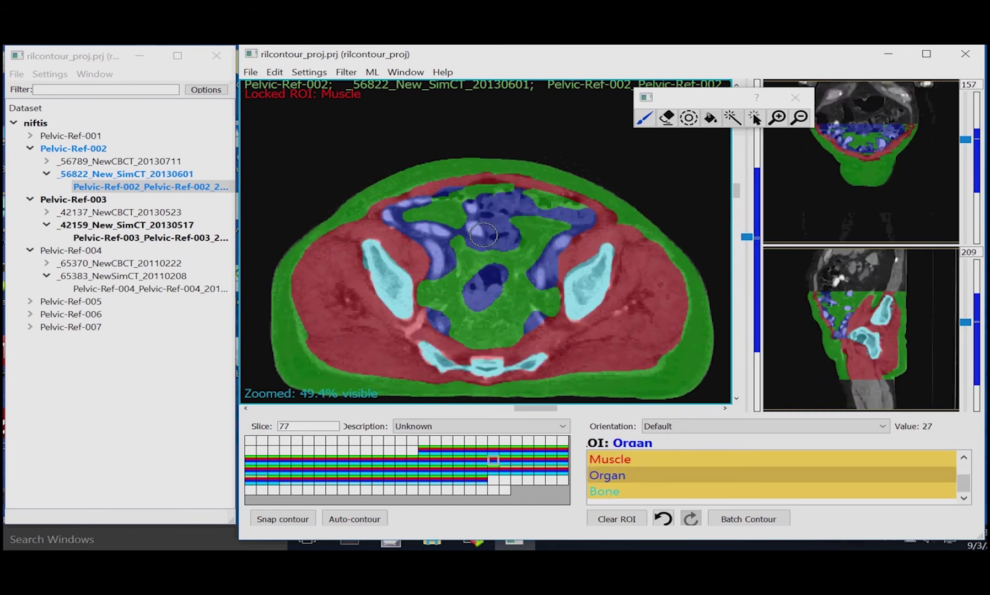
{"action": "scroll", "coordinate": [655, 478], "scroll_direction": "up", "scroll_amount": 1}
{"action": "right_click", "coordinate": [614, 474]}
{"action": "left_click", "coordinate": [650, 413]}
{"action": "scroll", "coordinate": [474, 296], "scroll_direction": "down", "scroll_amount": 1}
{"action": "scroll", "coordinate": [474, 296], "scroll_direction": "down", "scroll_amount": 4}
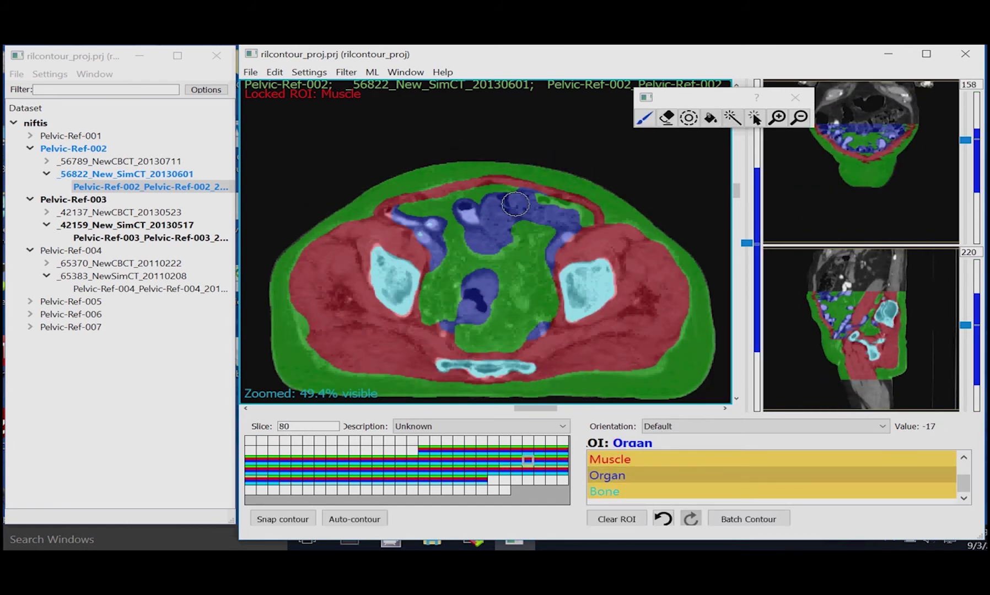
{"action": "scroll", "coordinate": [513, 293], "scroll_direction": "down", "scroll_amount": 2}
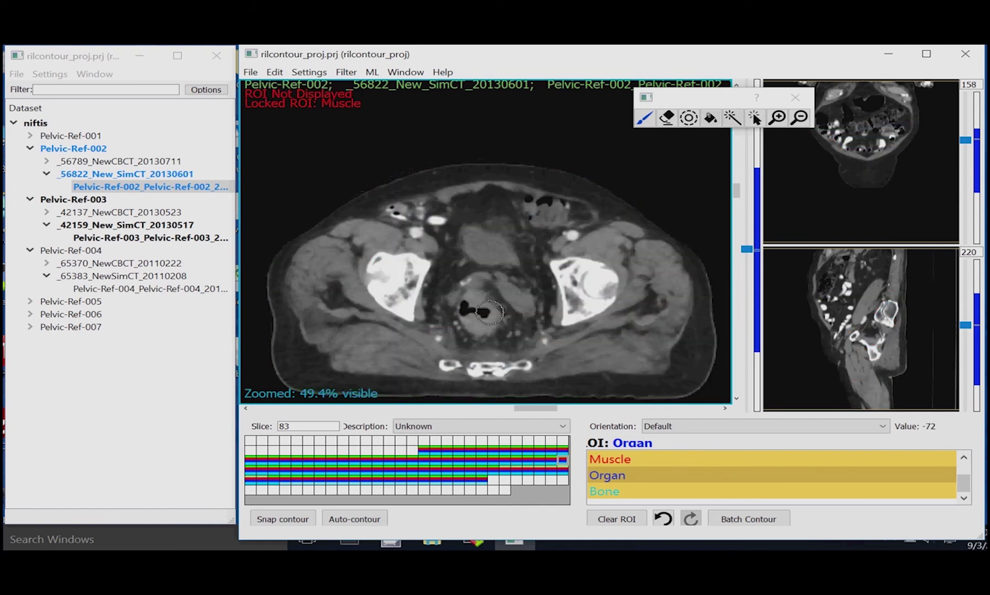
{"action": "scroll", "coordinate": [481, 301], "scroll_direction": "down", "scroll_amount": 15}
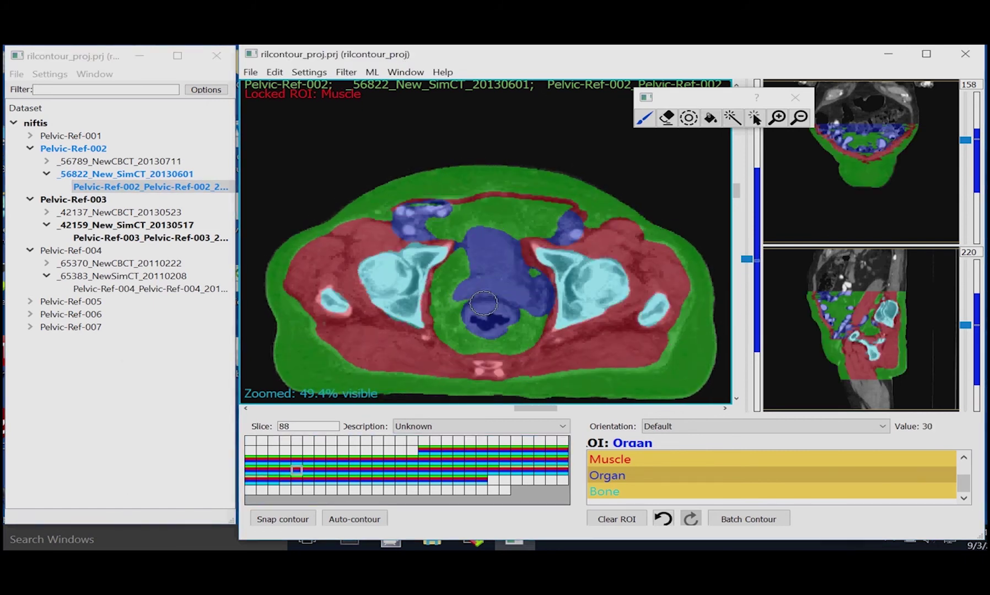
- Correct the Organ label over the genital and perineal tissue between the thighs on slices 121 to 129
{"action": "scroll", "coordinate": [500, 303], "scroll_direction": "down", "scroll_amount": 20}
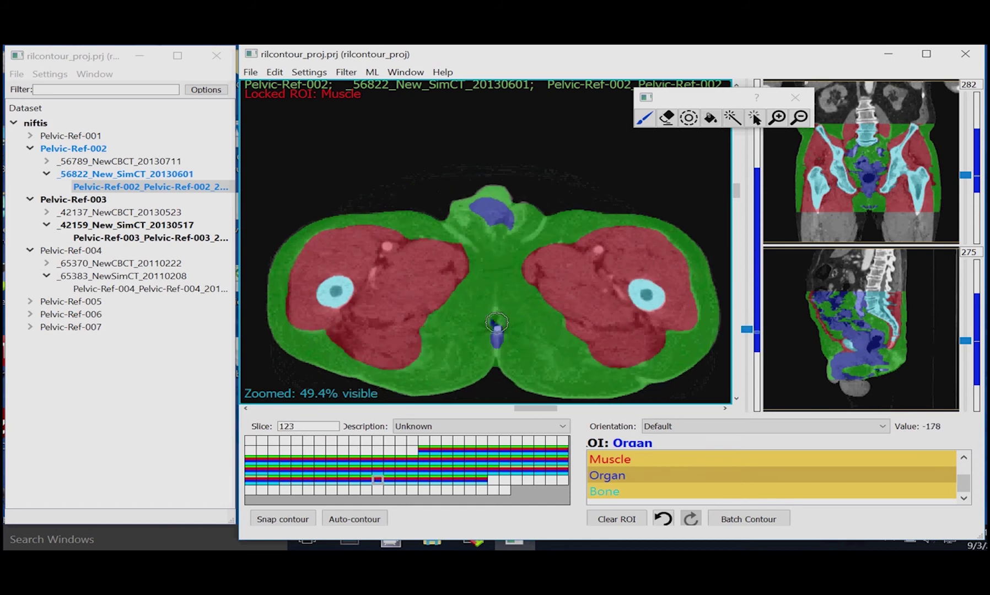
{"action": "scroll", "coordinate": [459, 214], "scroll_direction": "up", "scroll_amount": 2}
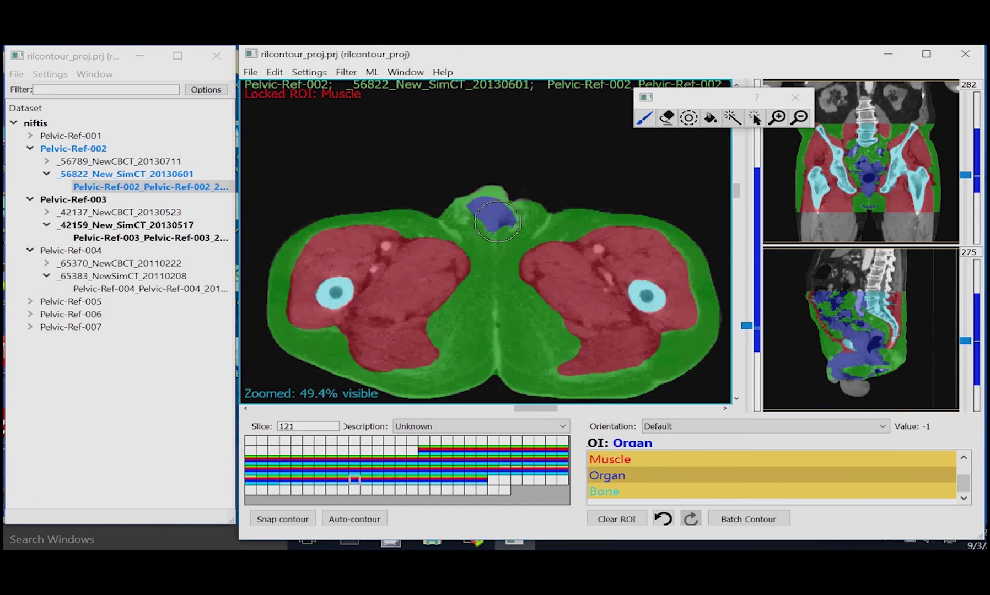
{"action": "scroll", "coordinate": [516, 202], "scroll_direction": "up", "scroll_amount": 20}
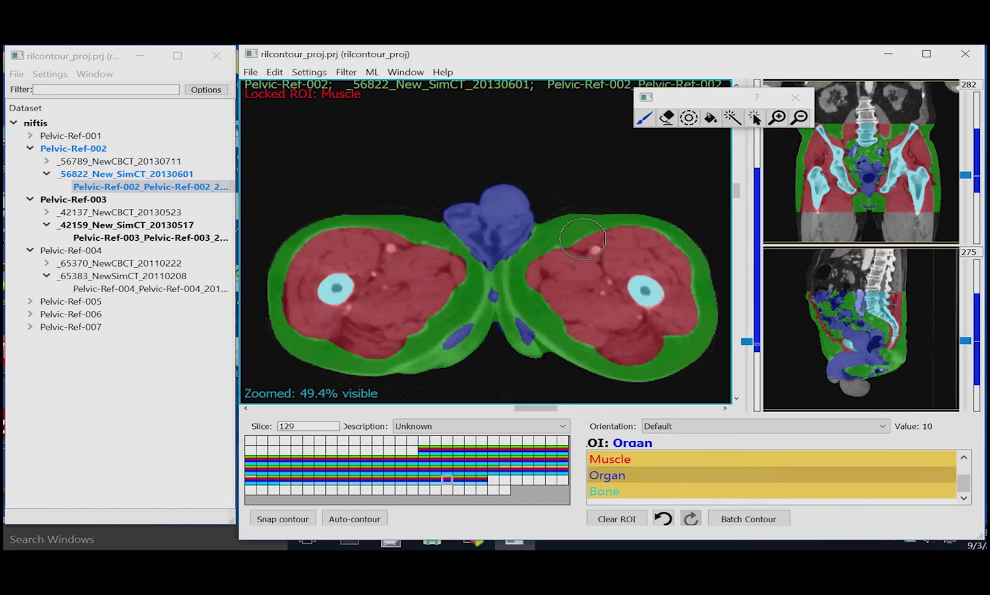
- Examine the finished fat, muscle, organ and bone labels across slices 55 to 75
{"action": "scroll", "coordinate": [485, 201], "scroll_direction": "down", "scroll_amount": 19}
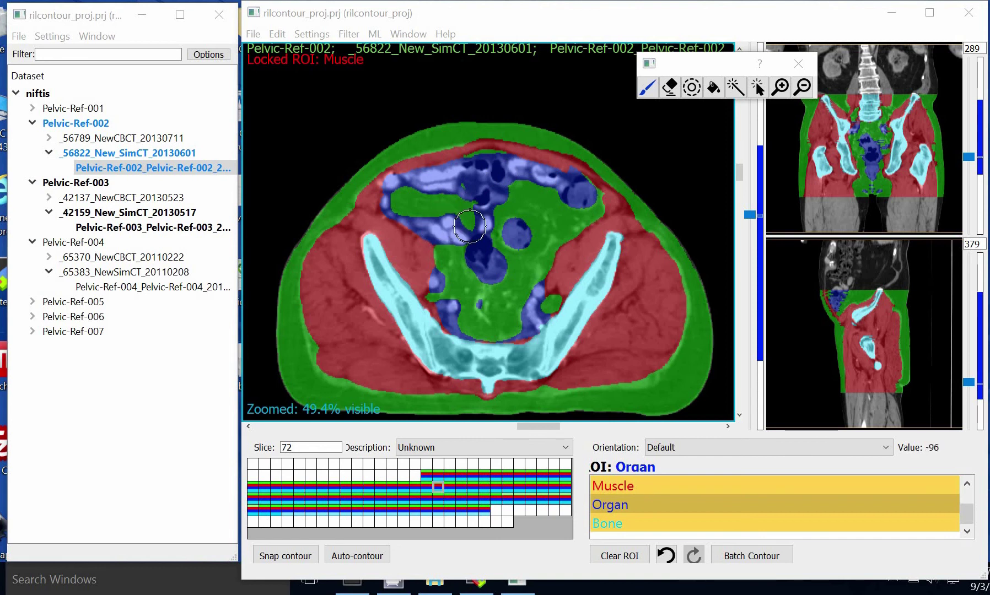
{"action": "scroll", "coordinate": [498, 231], "scroll_direction": "up", "scroll_amount": 1}
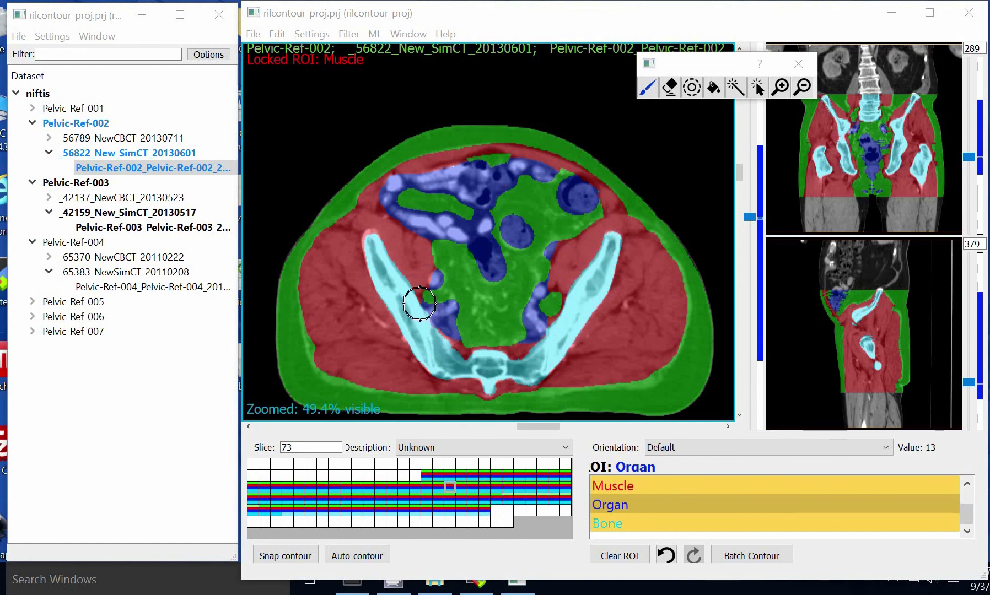
{"action": "scroll", "coordinate": [415, 297], "scroll_direction": "down", "scroll_amount": 6}
{"action": "scroll", "coordinate": [415, 298], "scroll_direction": "down", "scroll_amount": 12}
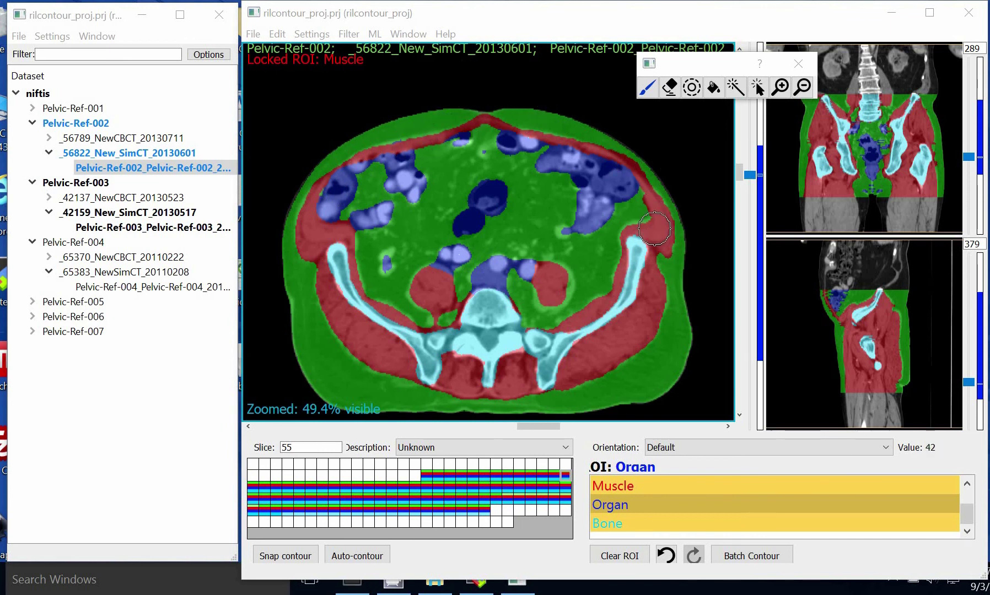
{"action": "scroll", "coordinate": [634, 289], "scroll_direction": "down", "scroll_amount": 1}
{"action": "scroll", "coordinate": [590, 325], "scroll_direction": "up", "scroll_amount": 10}
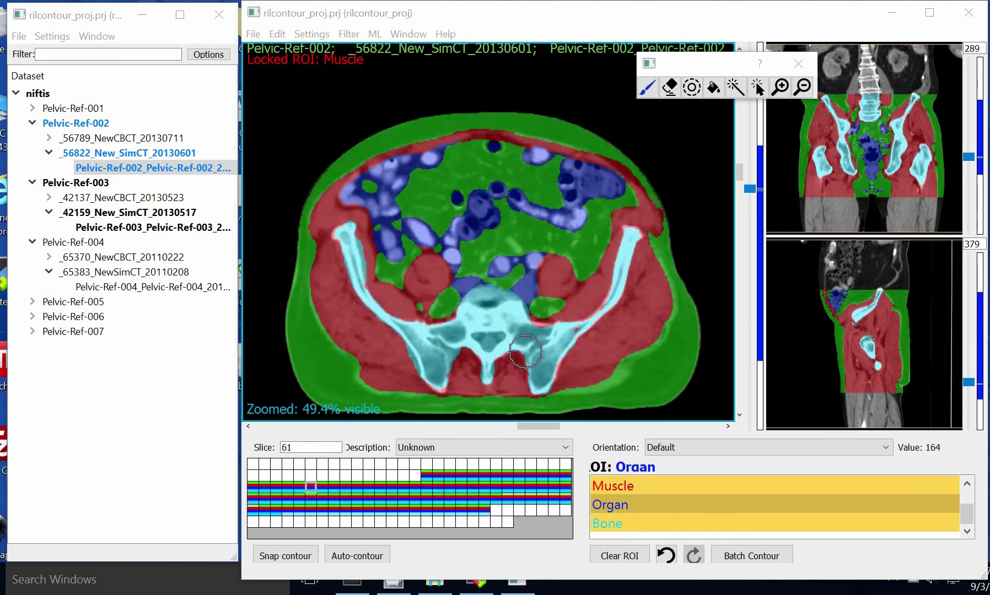
{"action": "scroll", "coordinate": [434, 359], "scroll_direction": "up", "scroll_amount": 5}
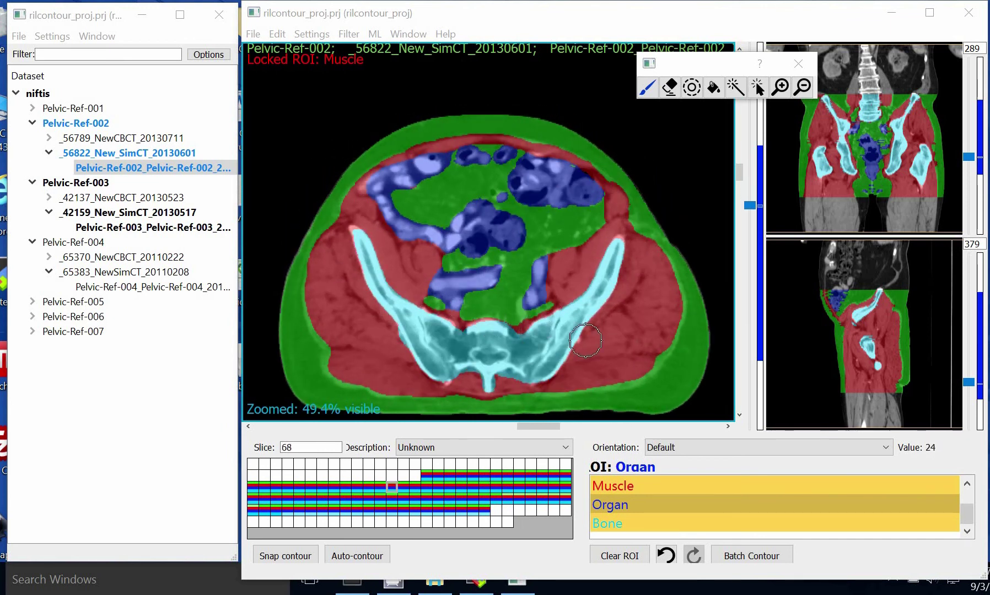
{"action": "scroll", "coordinate": [652, 294], "scroll_direction": "up", "scroll_amount": 4}
{"action": "scroll", "coordinate": [525, 189], "scroll_direction": "up", "scroll_amount": 2}
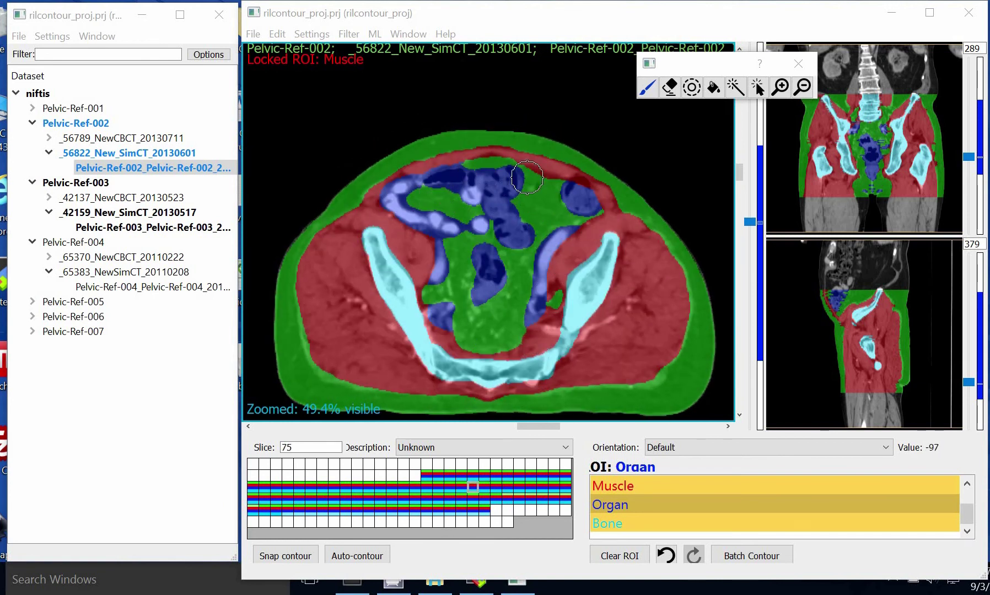
- Examine the fat, muscle, organ and bone labels from the femoral heads up to the lumbar spine, across slices 46 to 90
{"action": "scroll", "coordinate": [482, 255], "scroll_direction": "up", "scroll_amount": 6}
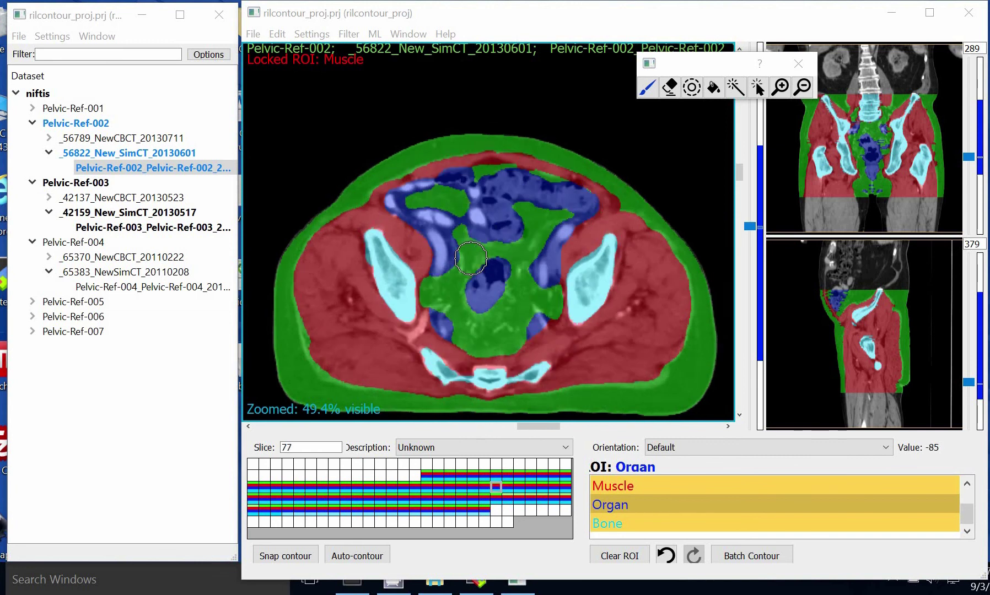
{"action": "scroll", "coordinate": [481, 255], "scroll_direction": "up", "scroll_amount": 6}
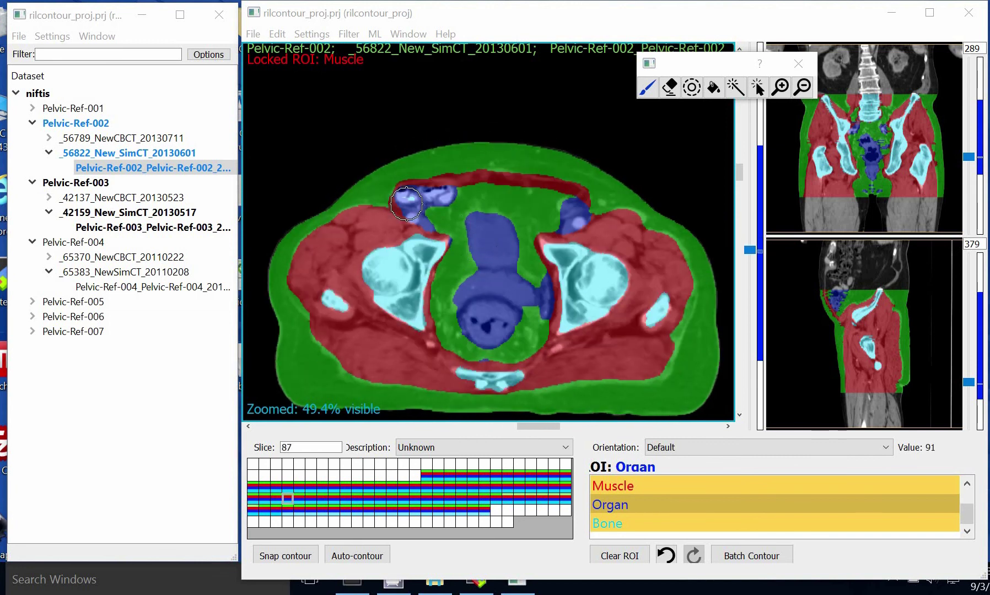
{"action": "scroll", "coordinate": [392, 203], "scroll_direction": "up", "scroll_amount": 3}
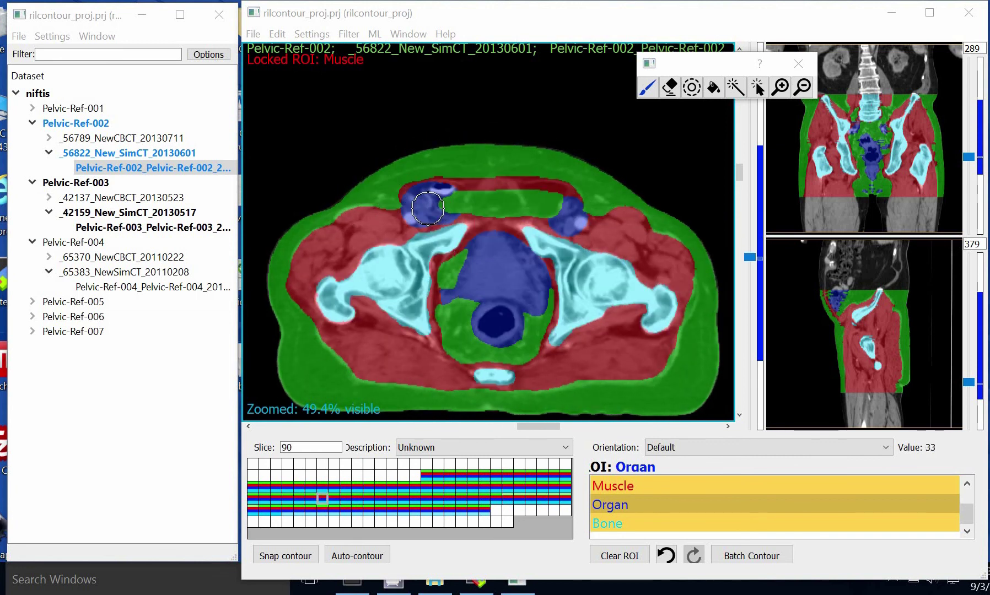
{"action": "scroll", "coordinate": [500, 310], "scroll_direction": "down", "scroll_amount": 17}
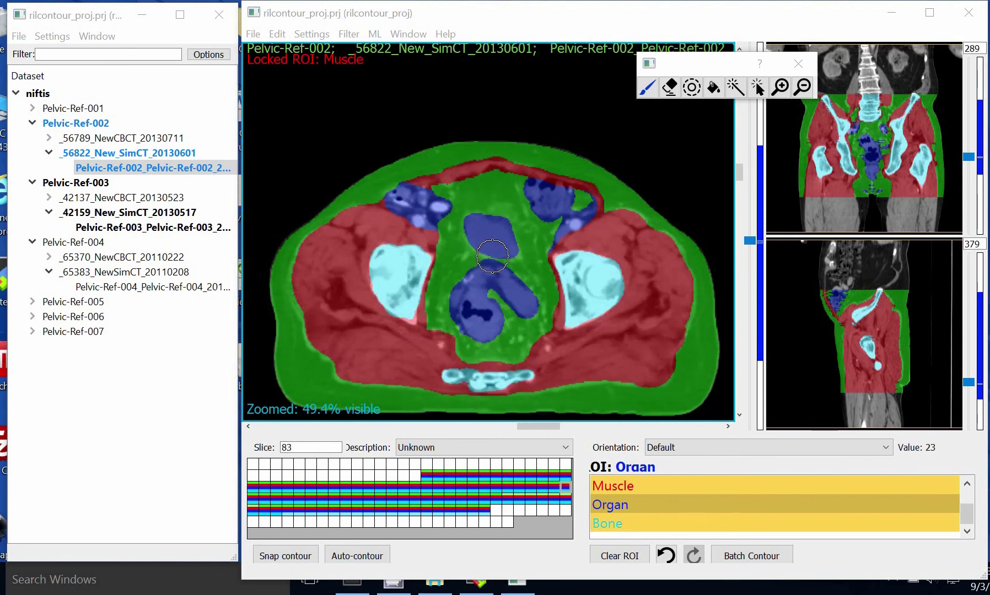
{"action": "scroll", "coordinate": [494, 259], "scroll_direction": "down", "scroll_amount": 20}
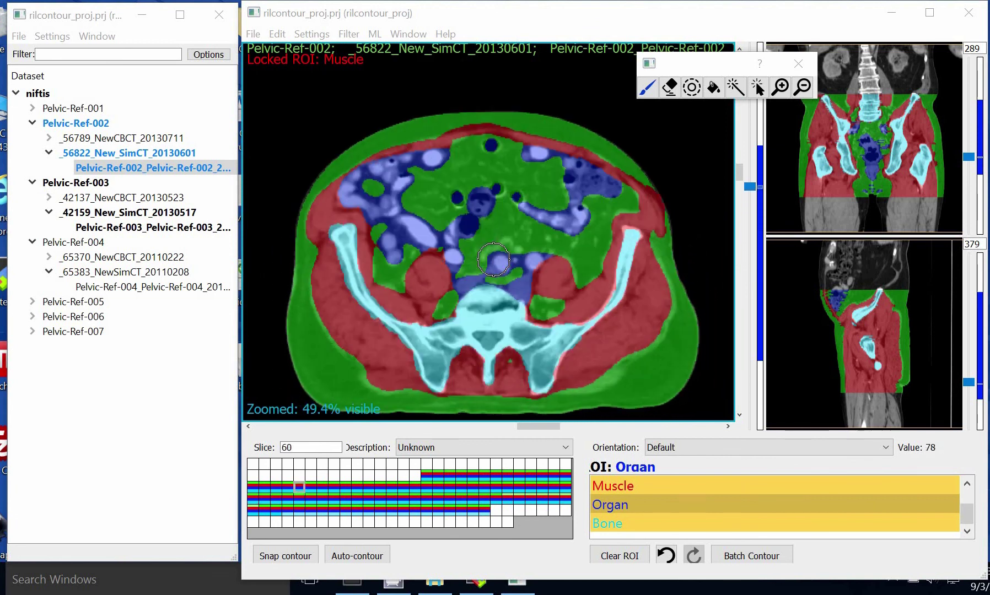
{"action": "scroll", "coordinate": [494, 259], "scroll_direction": "down", "scroll_amount": 6}
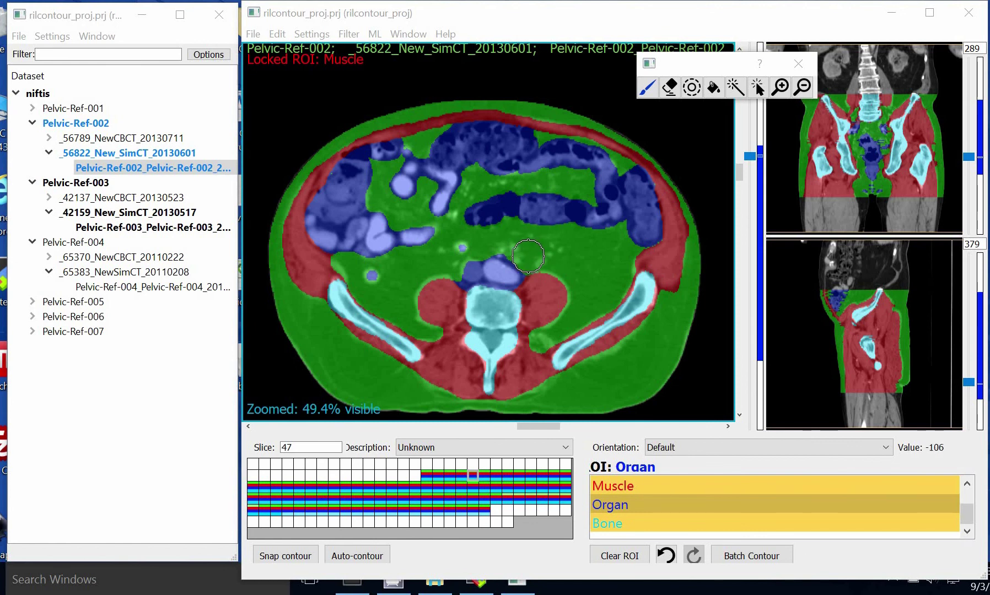
{"action": "scroll", "coordinate": [557, 301], "scroll_direction": "down", "scroll_amount": 1}
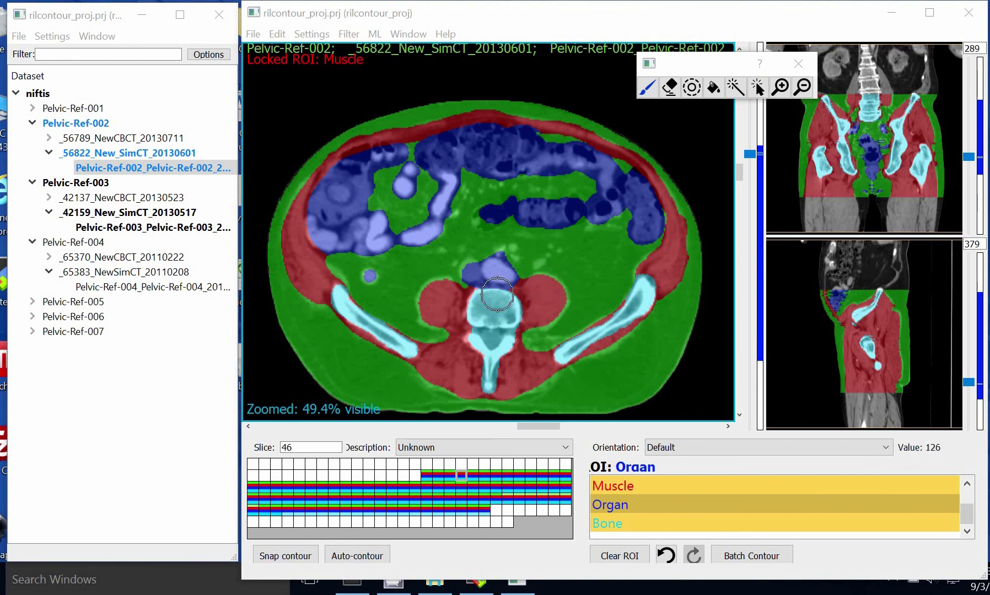
{"action": "scroll", "coordinate": [543, 301], "scroll_direction": "up", "scroll_amount": 19}
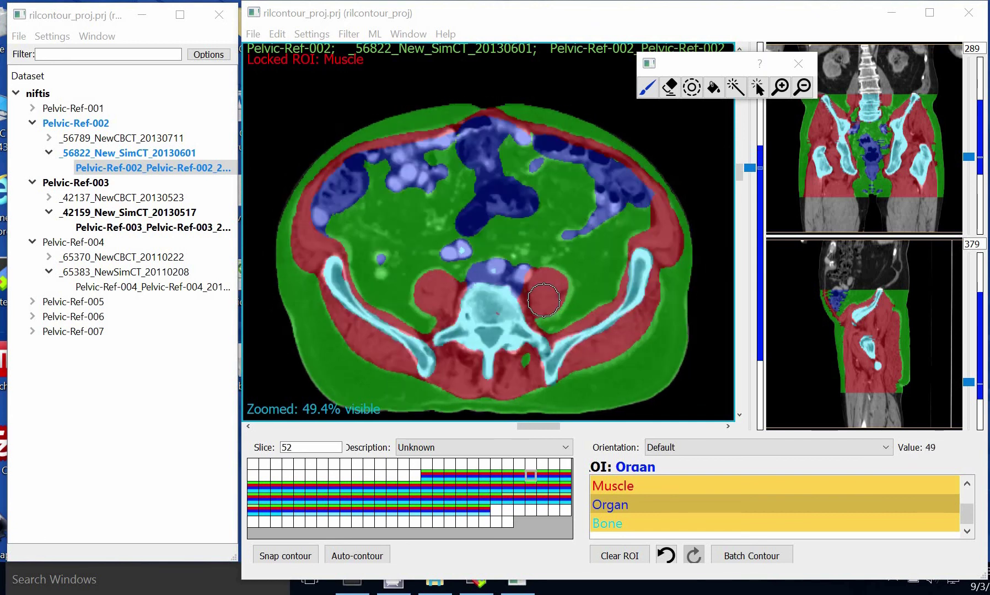
{"action": "scroll", "coordinate": [570, 259], "scroll_direction": "up", "scroll_amount": 12}
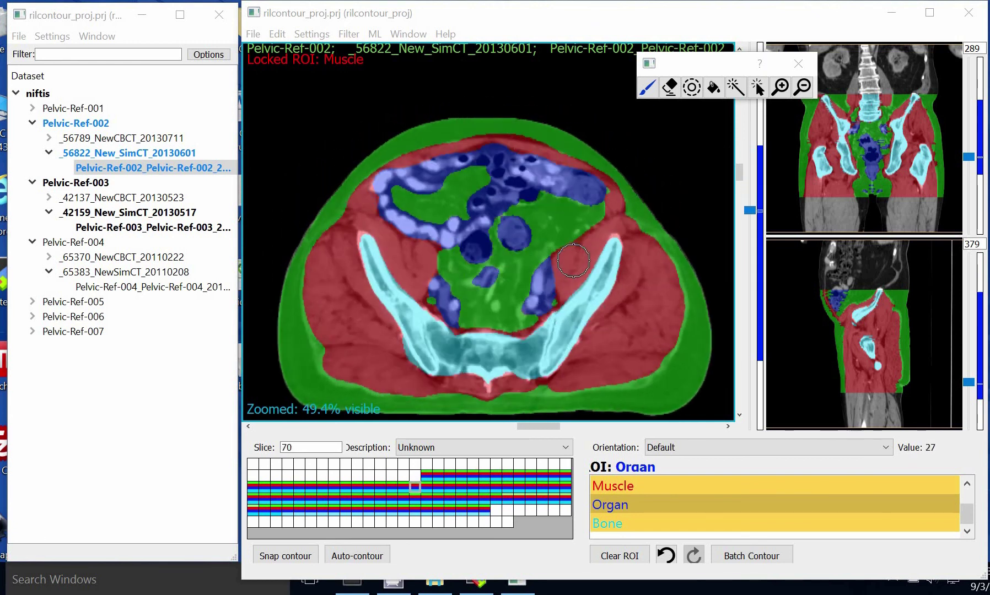
{"action": "scroll", "coordinate": [573, 246], "scroll_direction": "down", "scroll_amount": 7}
- Hide and redisplay the ROI overlay twice on slice 70 to compare the bowel and vessel labels with the underlying CT
{"action": "left_click", "coordinate": [473, 239]}
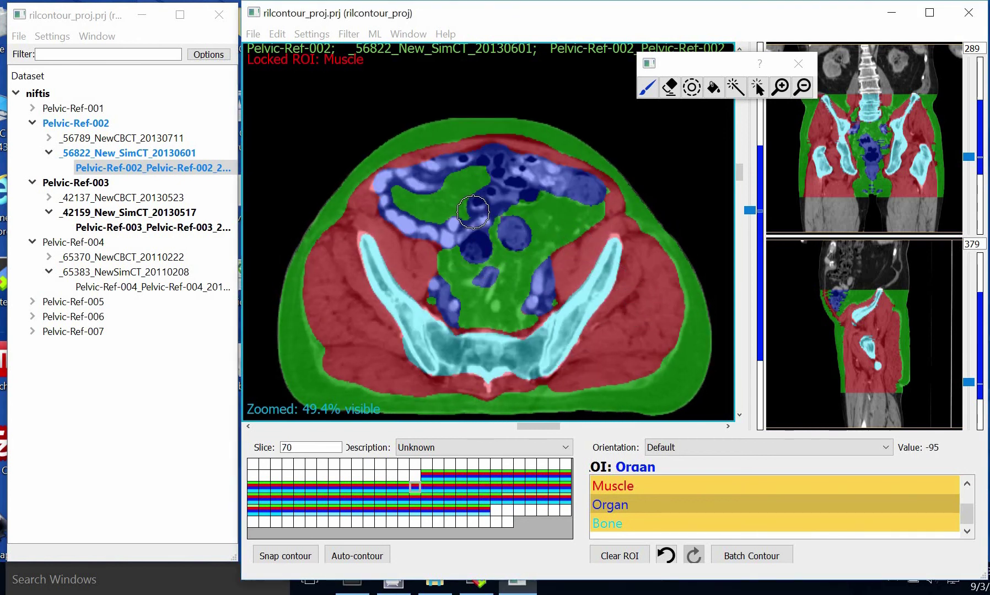
{"action": "key", "text": "h"}
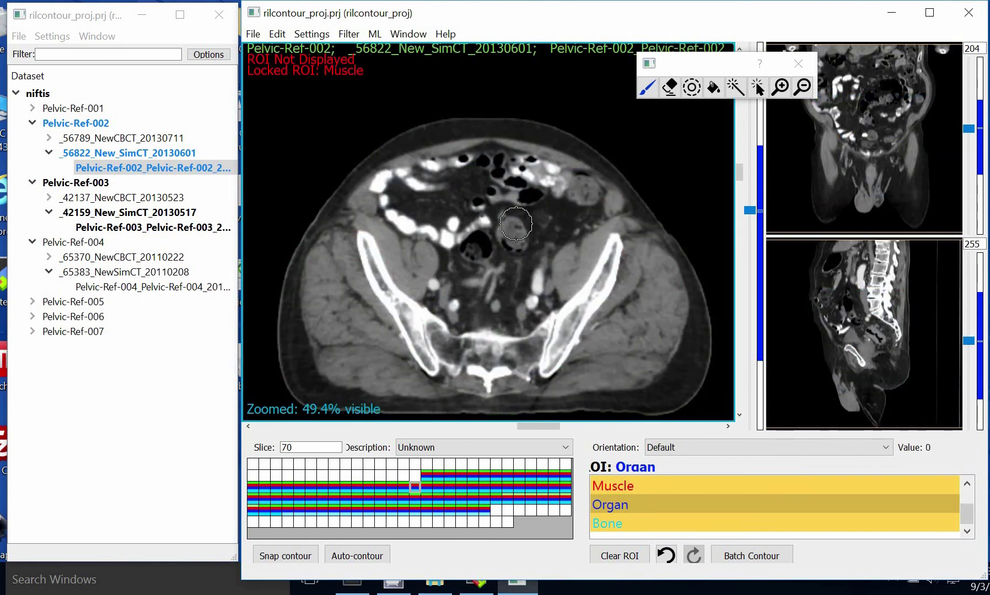
{"action": "key", "text": "h"}
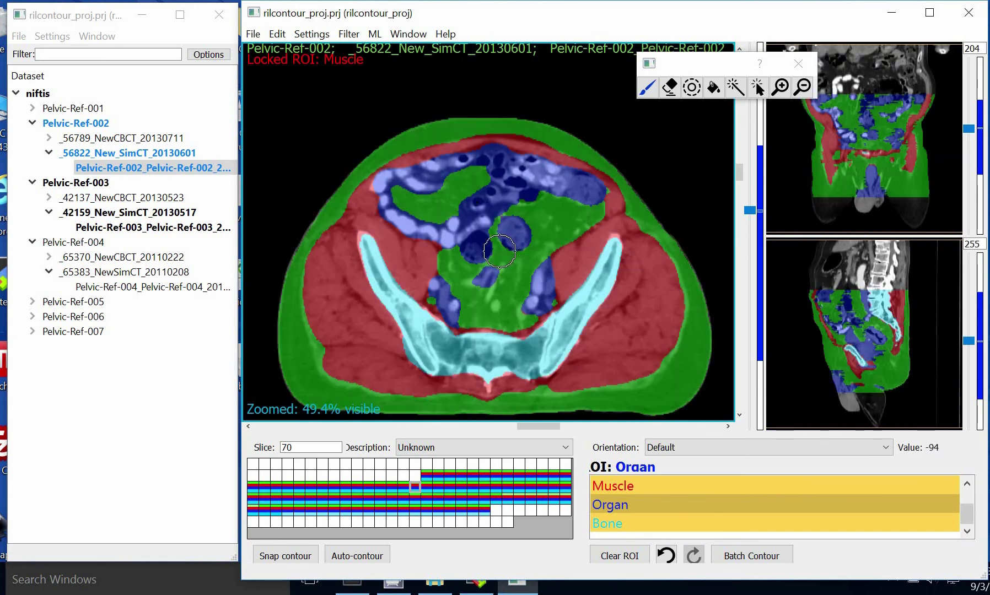
{"action": "key", "text": "h"}
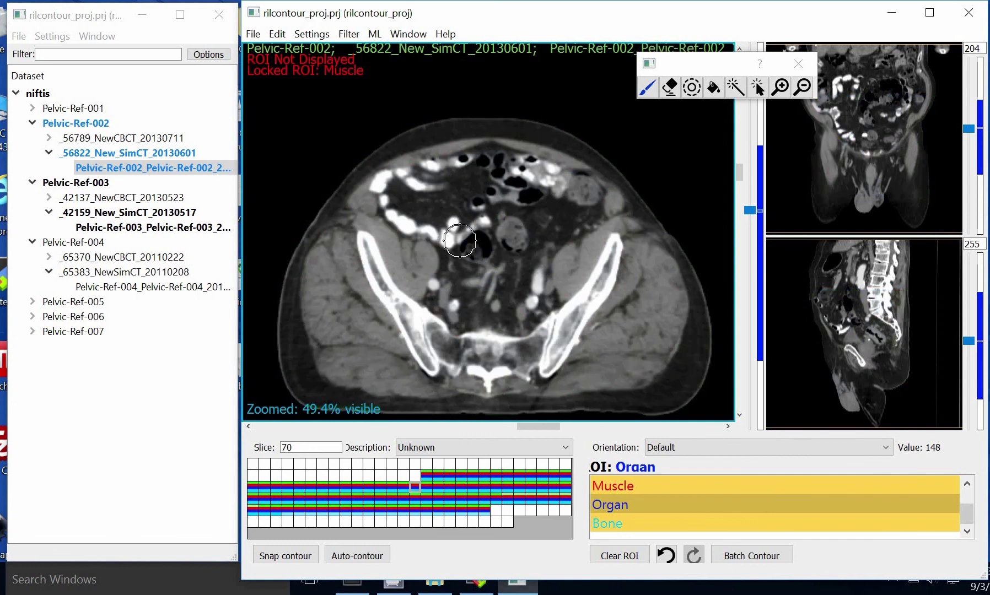
{"action": "key", "text": "h"}
{"action": "scroll", "coordinate": [527, 259], "scroll_direction": "down", "scroll_amount": 1}
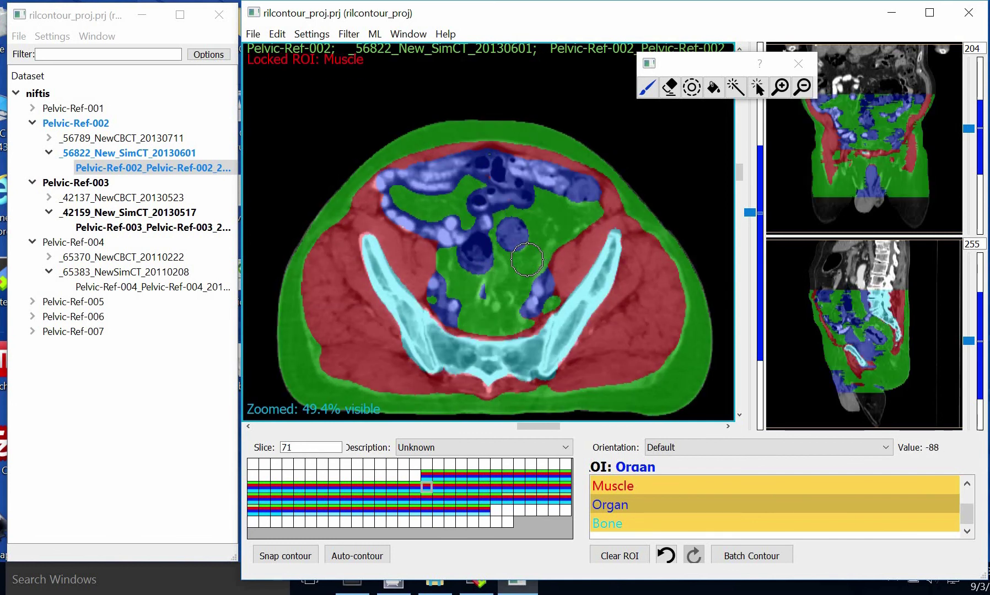